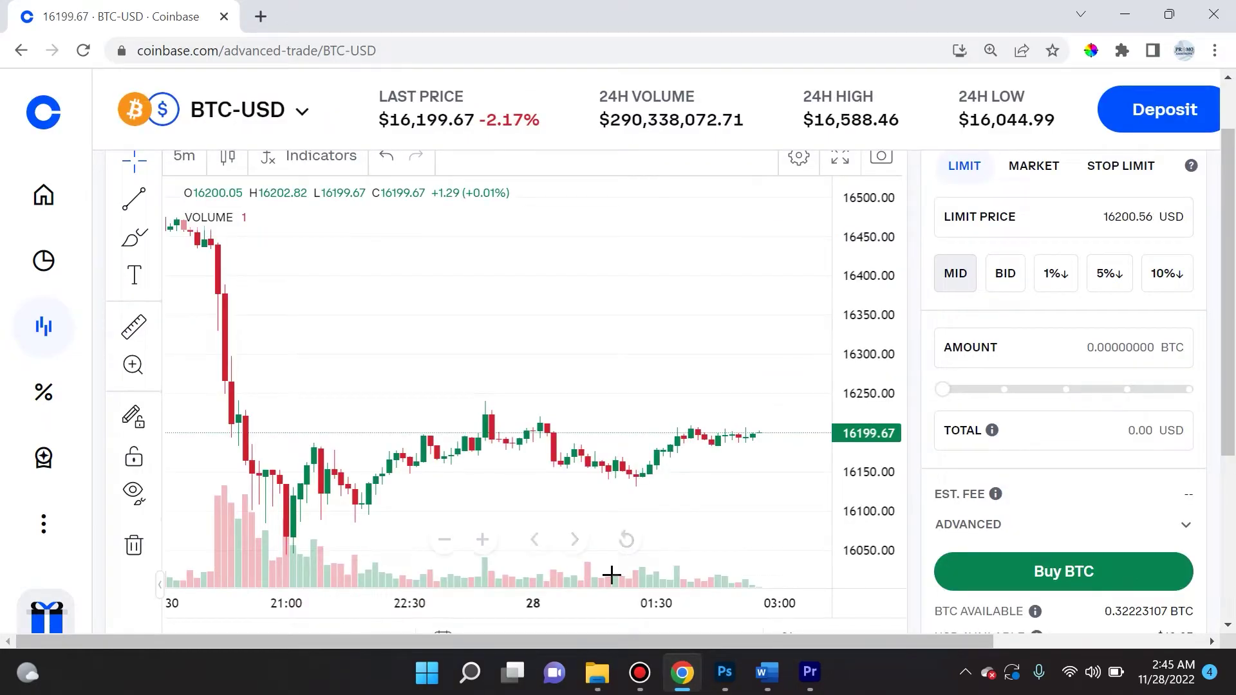
Scroll the page up and back down to view the BTC-USD daily chart and order form.
scroll(513, 515, up, 5)
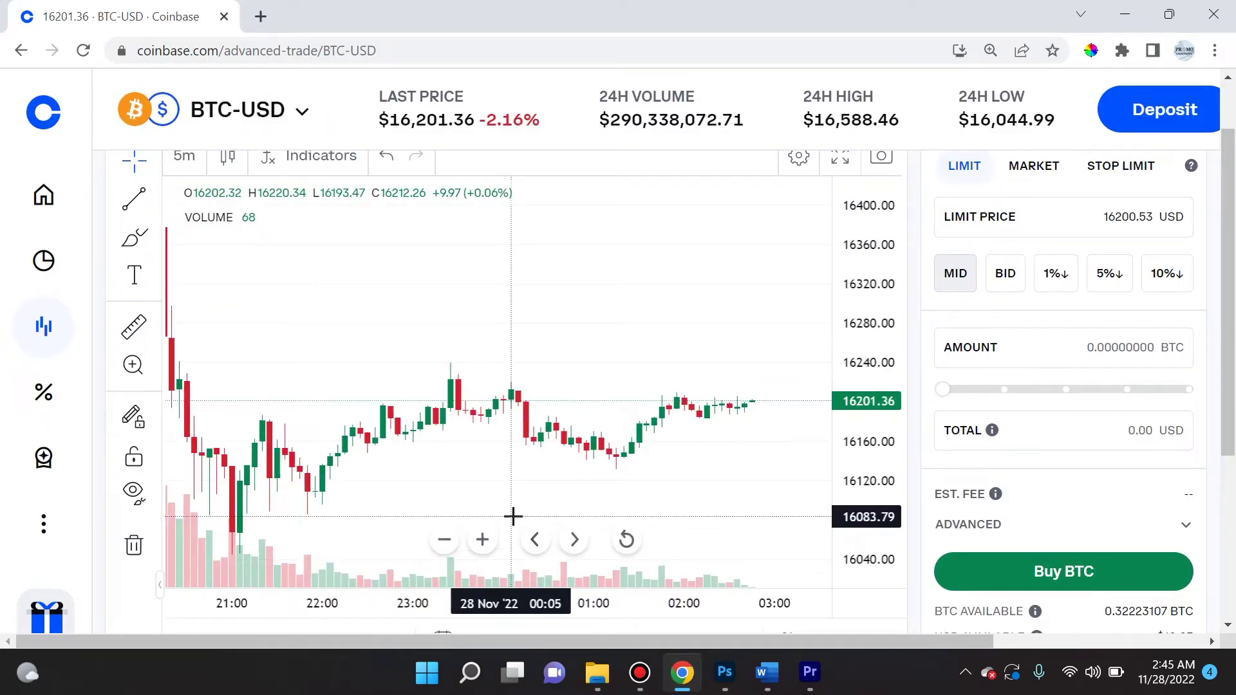
scroll(508, 511, down, 2)
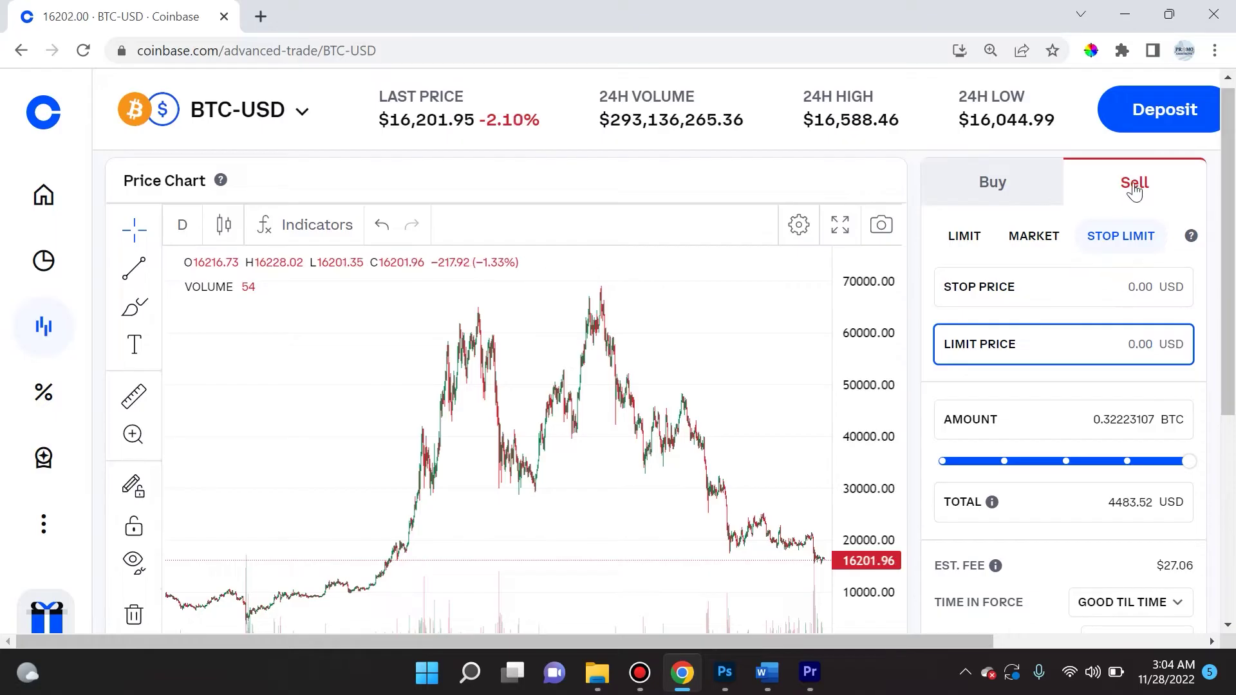
Enter a 14000 USD stop price and a 13999 USD limit price on the stop-limit sell order.
click(1119, 238)
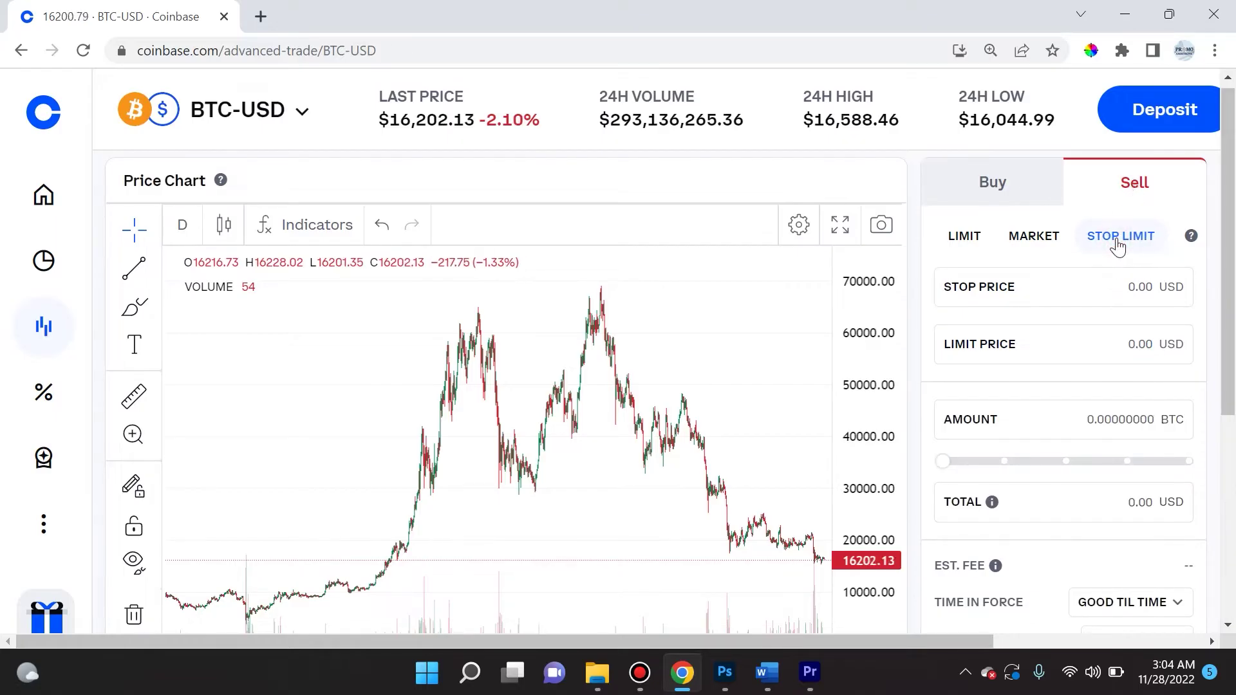
click(1128, 287)
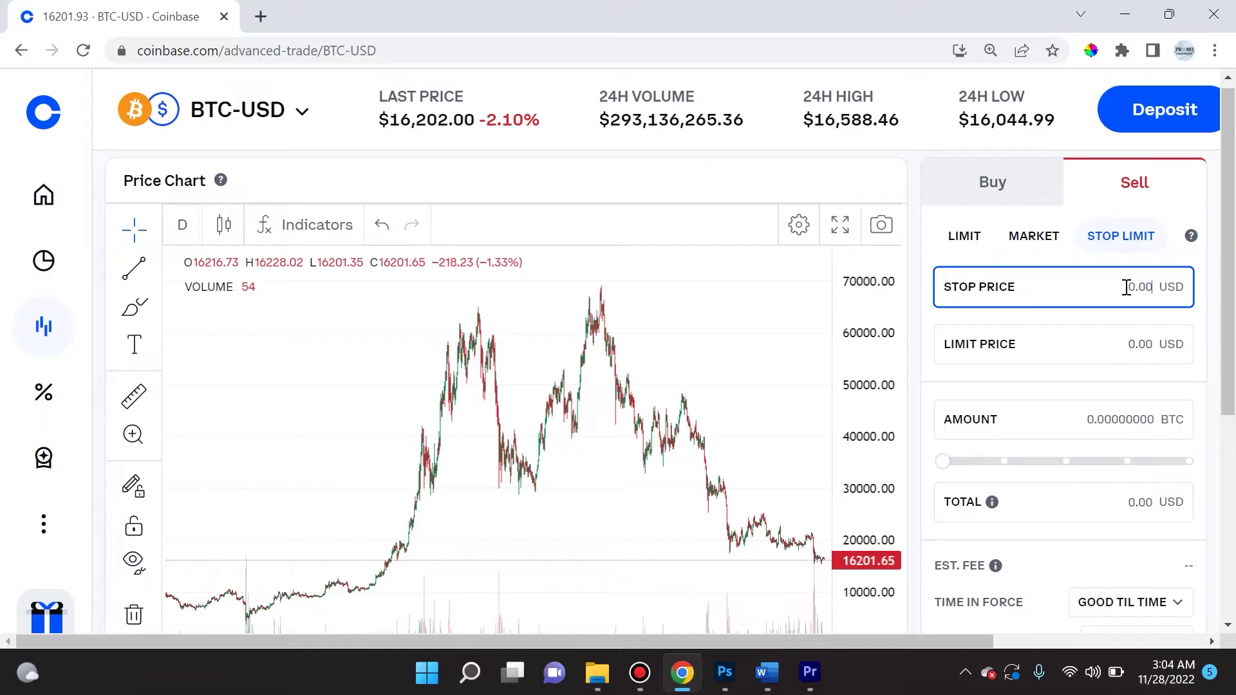
text(14000)
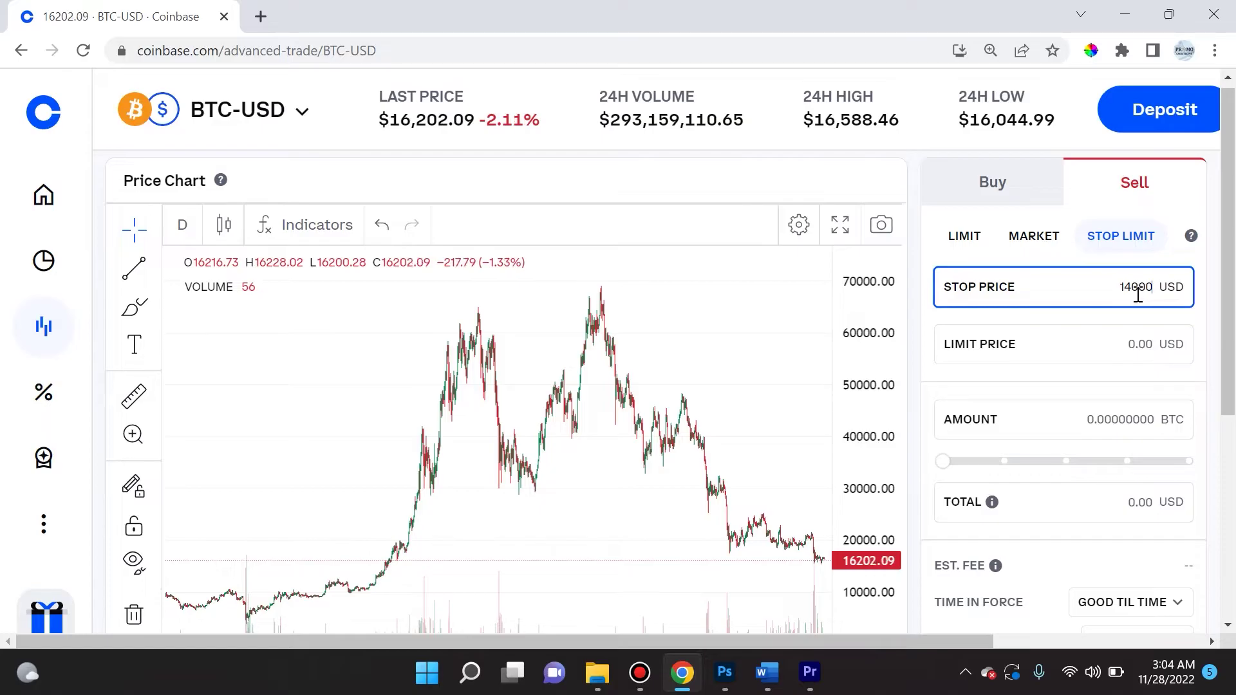
click(1125, 347)
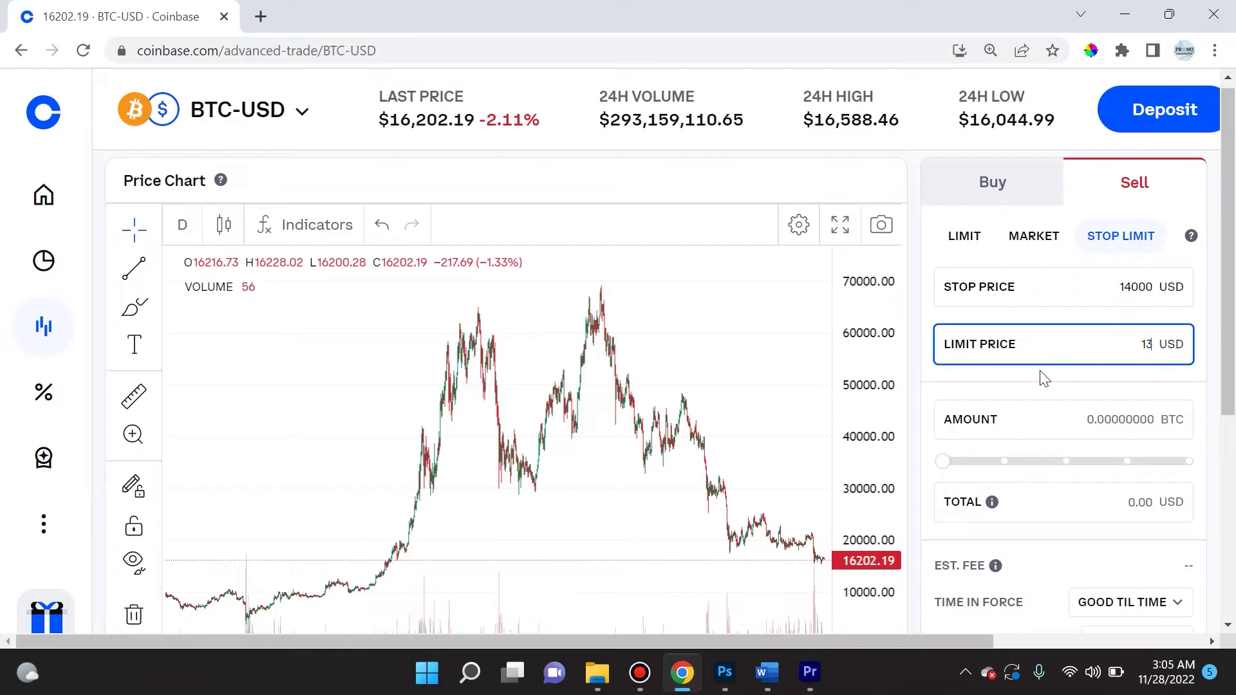
text(13999)
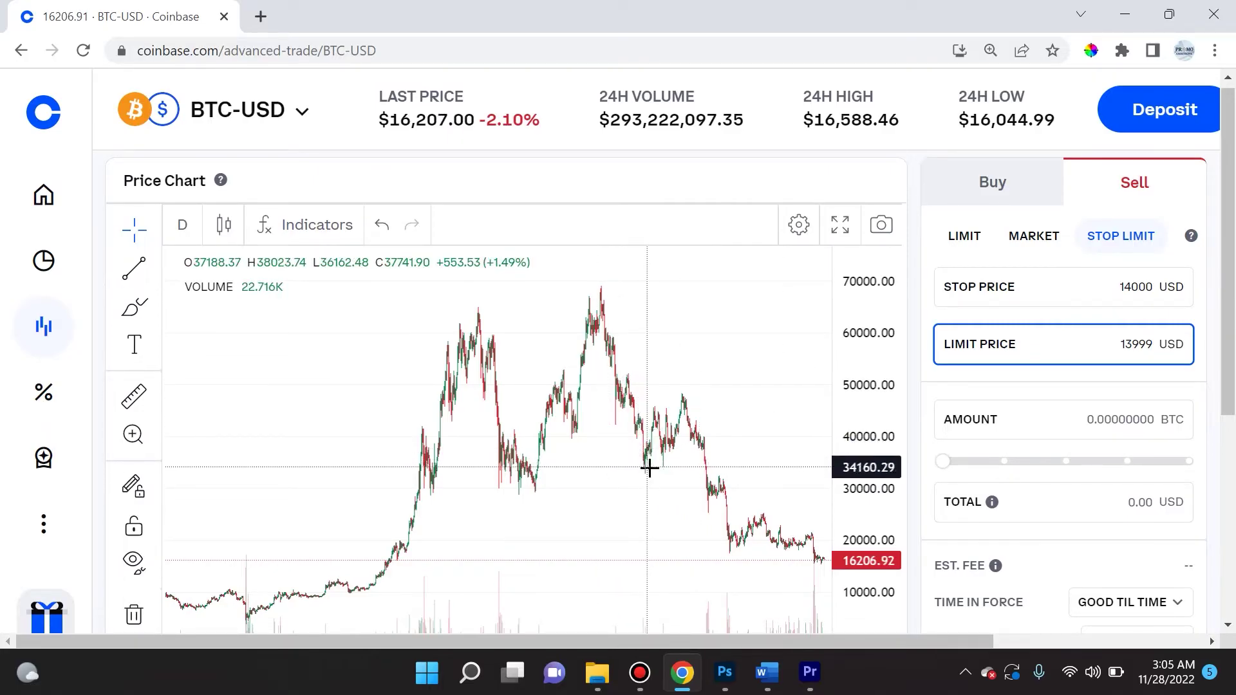
Slide the amount to the full 0.32223107 BTC balance, totalling 4483.84 USD.
mouse_move(562, 569)
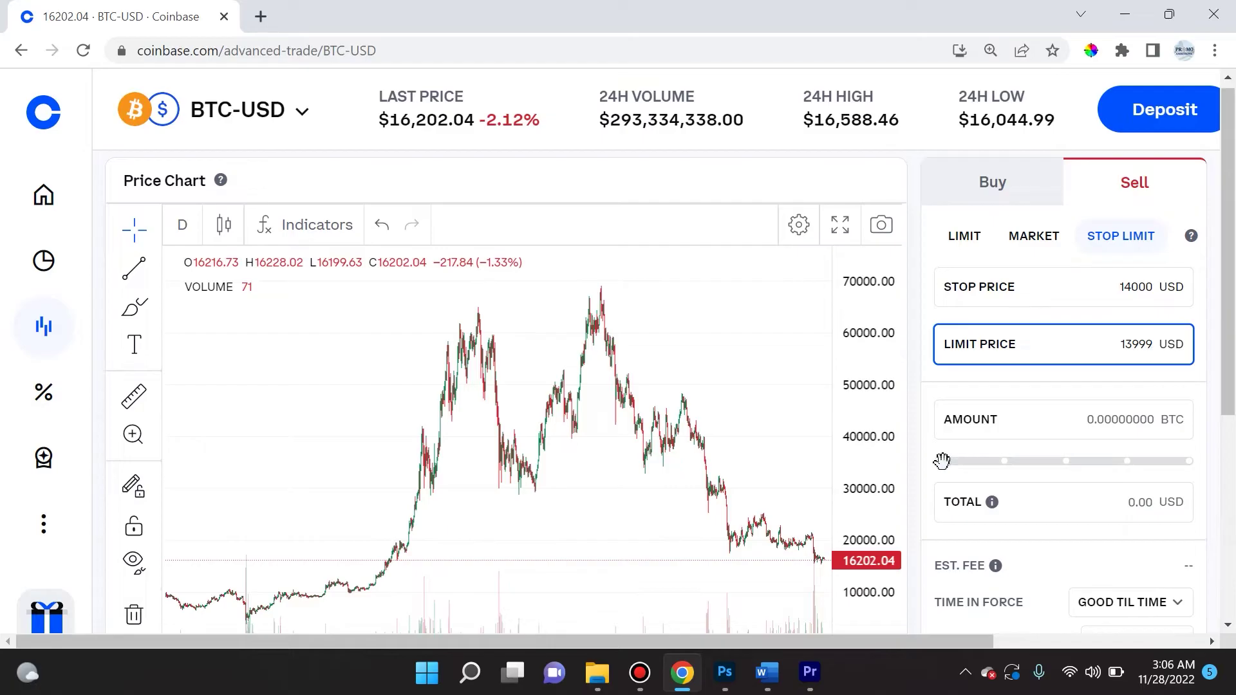
drag(941, 461, 1195, 476)
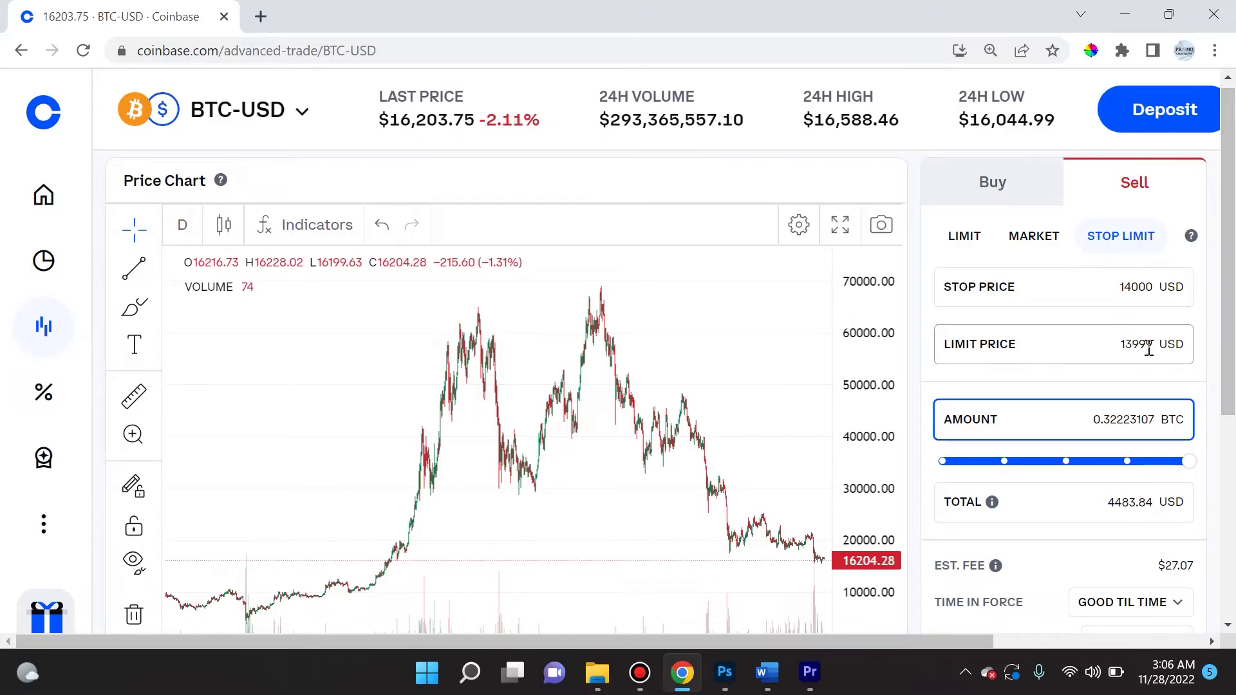
drag(1121, 346, 1145, 345)
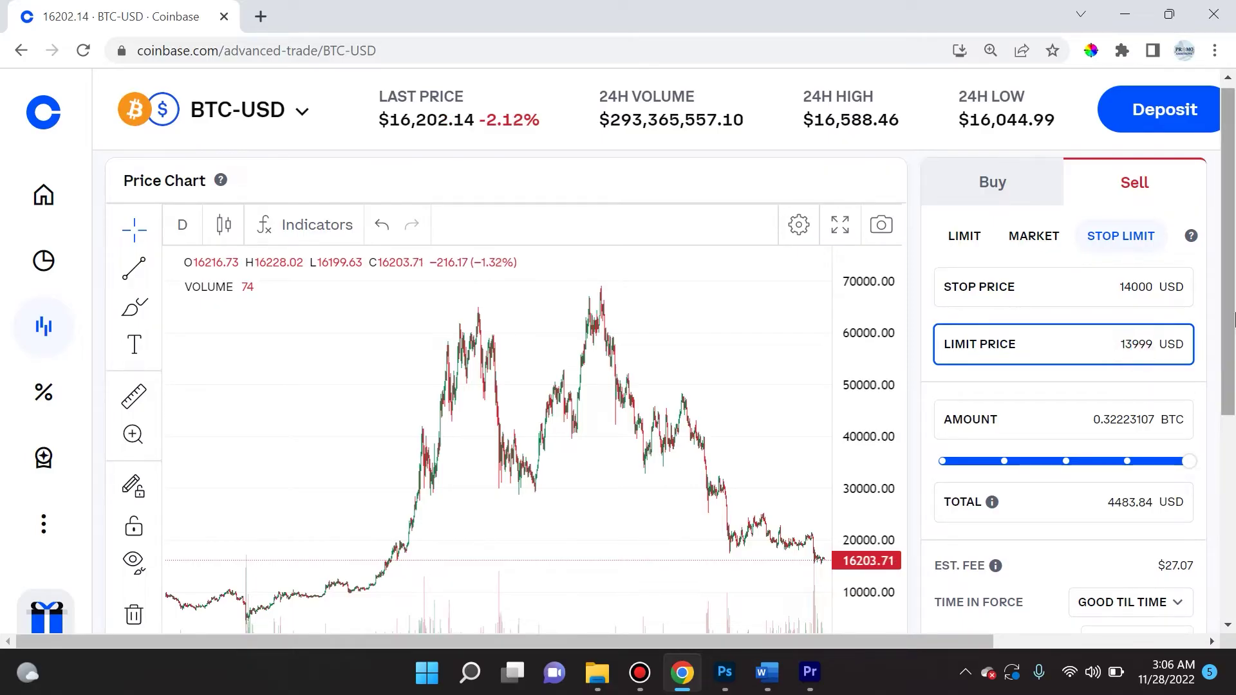
Scroll down to the order options and highlight the estimated fee value.
scroll(1230, 326, down, 2)
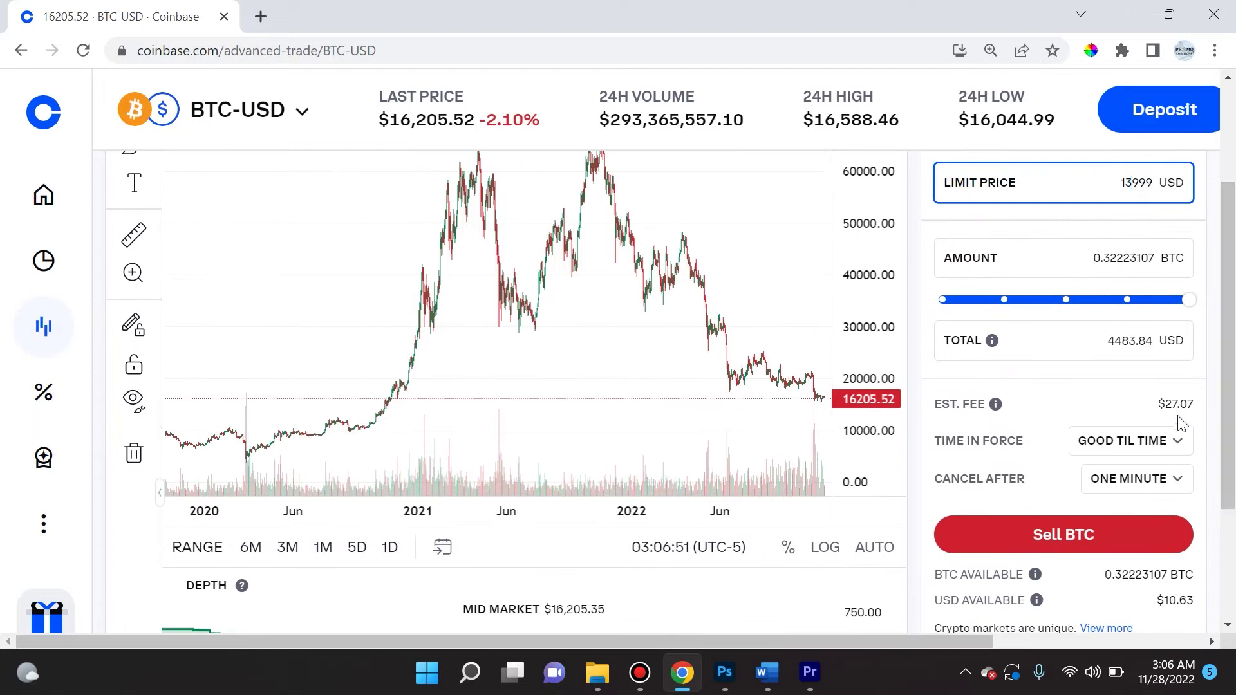
drag(1159, 403, 1197, 410)
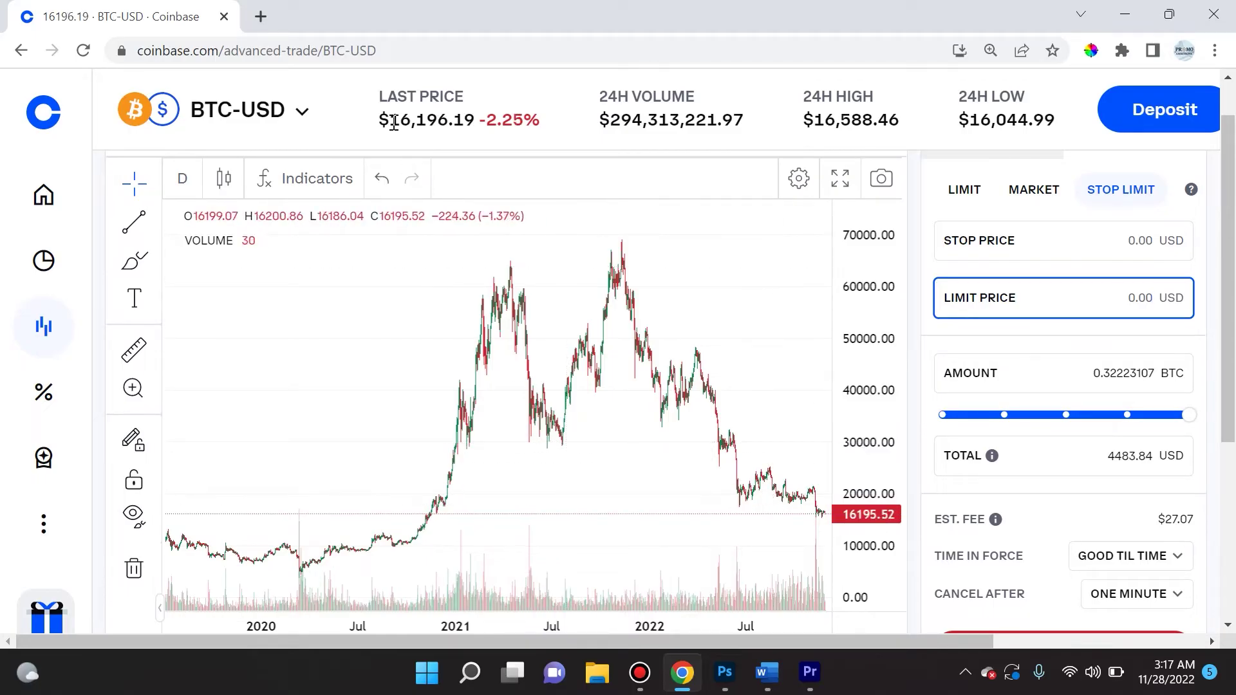
drag(380, 120, 479, 124)
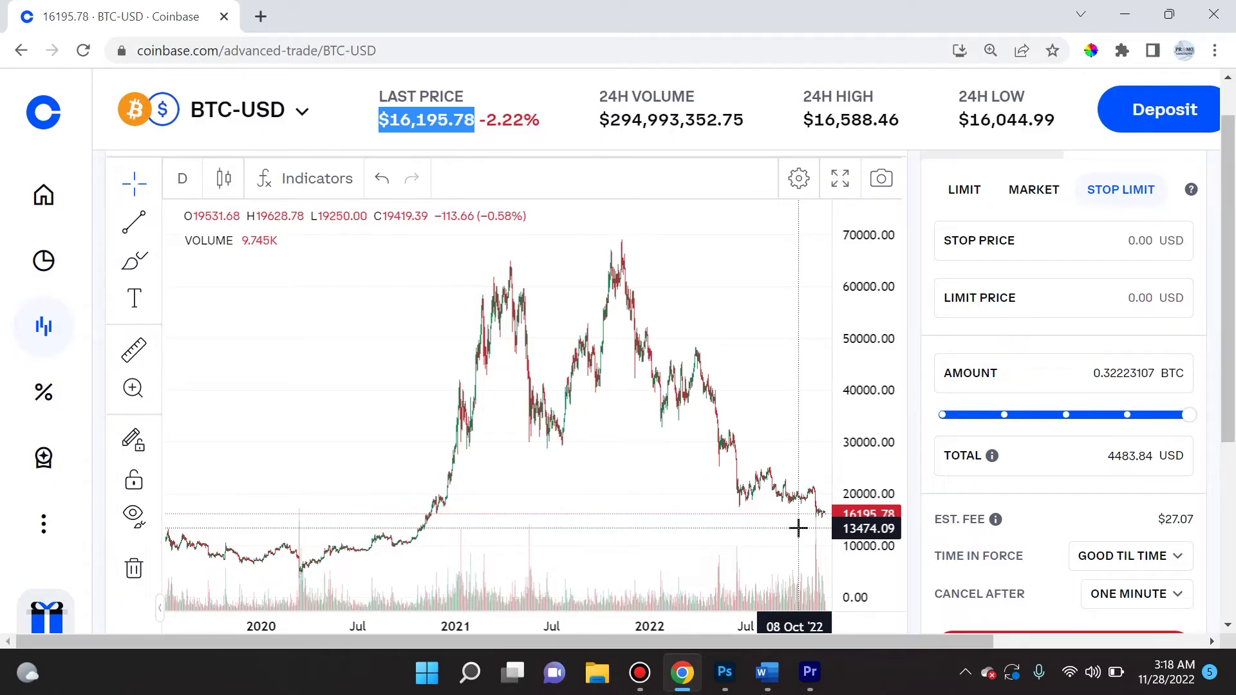
Enter a 10000 USD stop price and a 9999 USD limit price, for a 3202.65 USD total.
click(1126, 244)
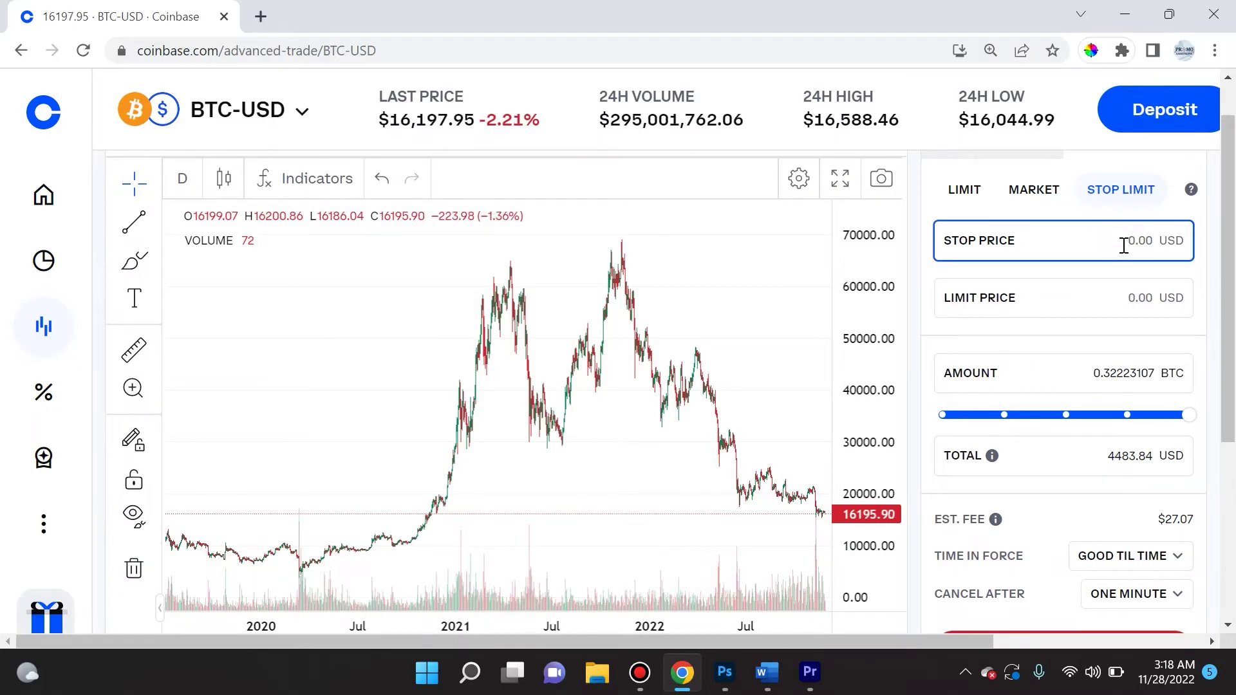
text(10)
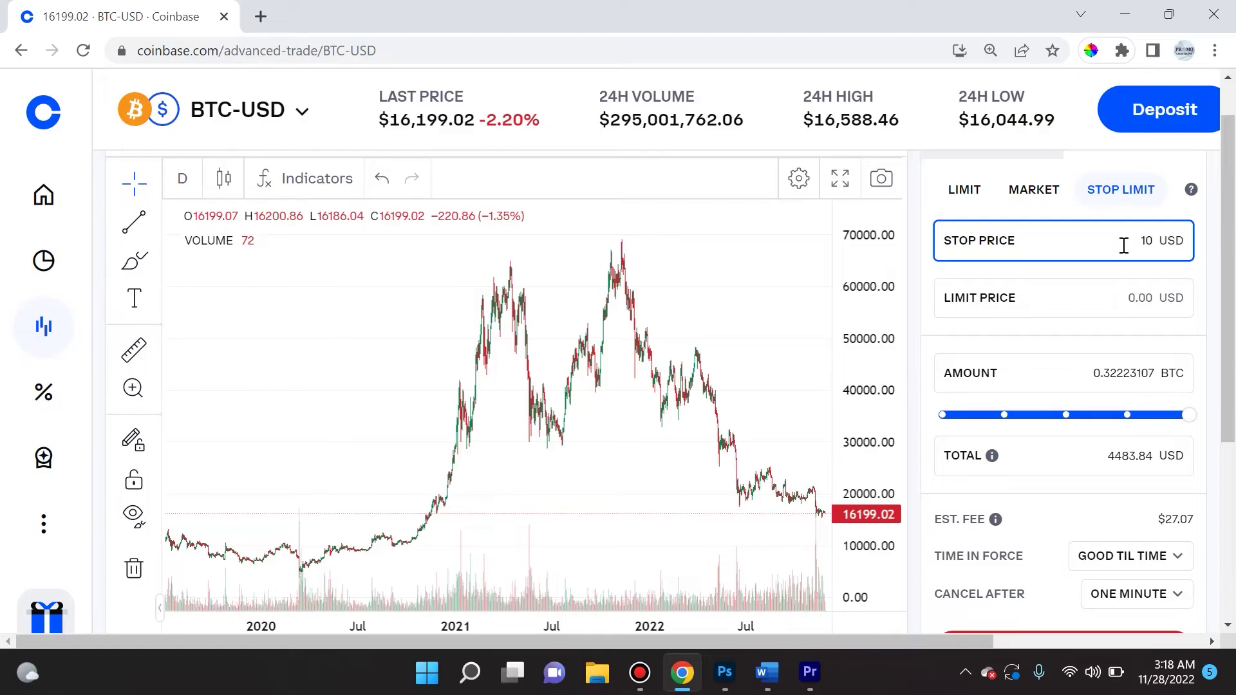
text(000)
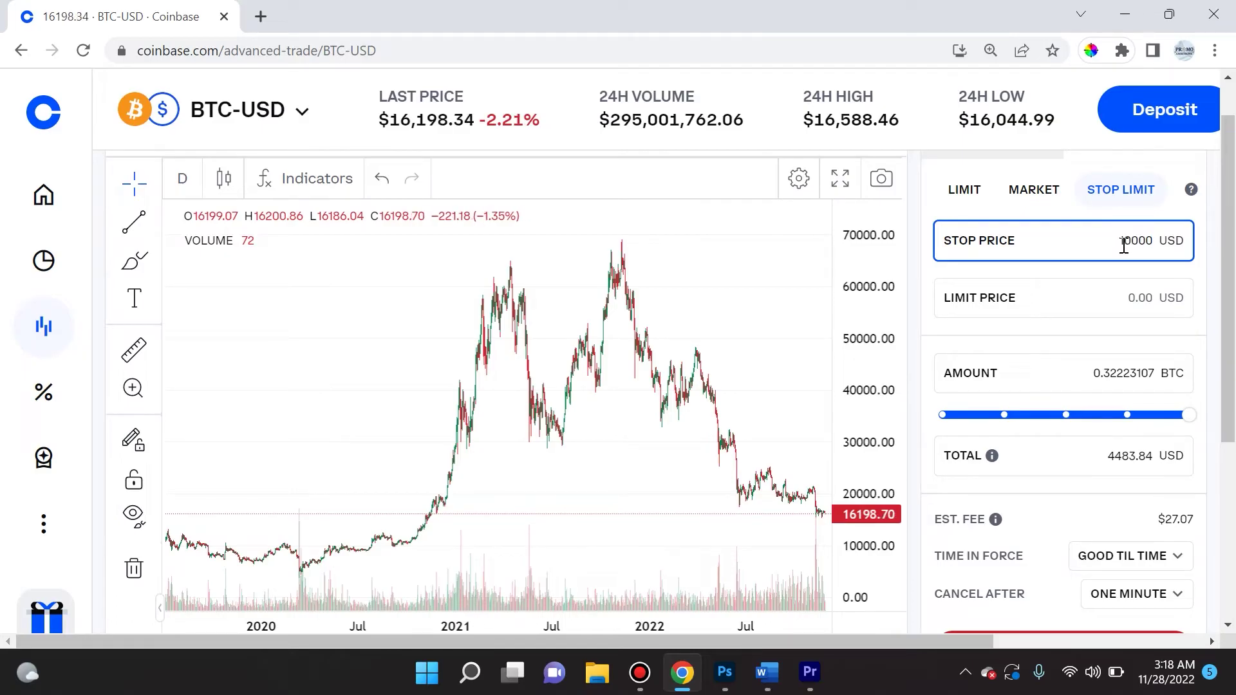
click(1138, 300)
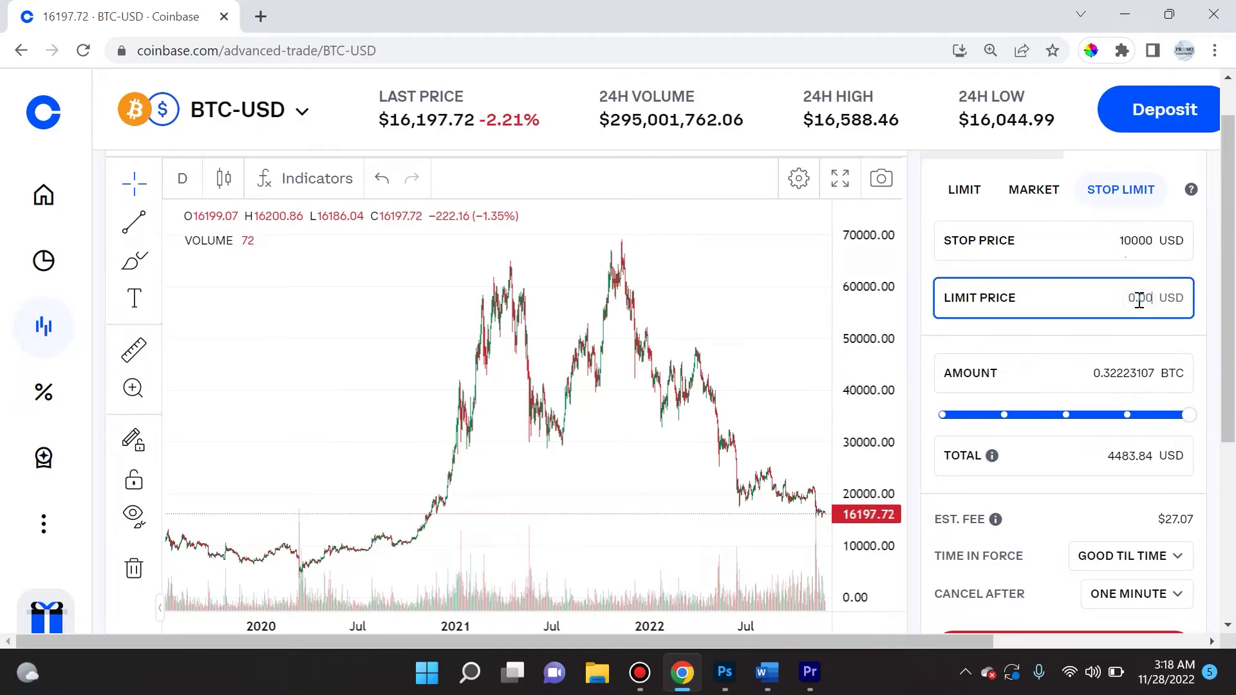
text(9999)
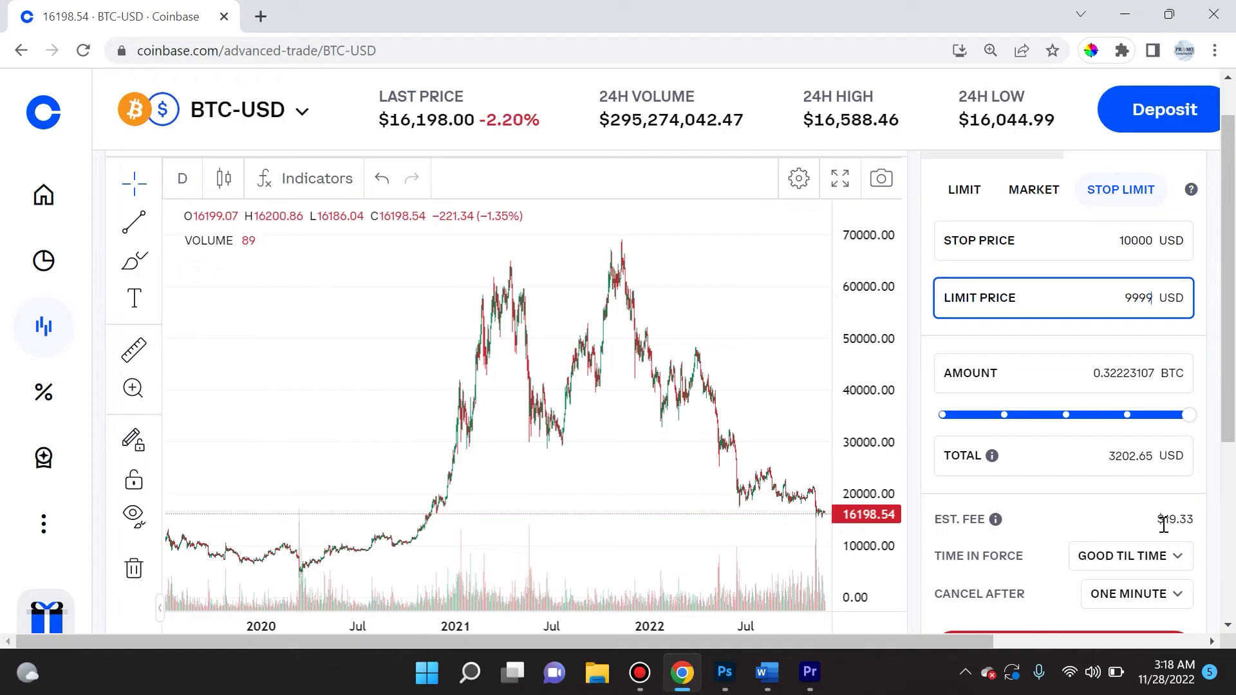
Highlight the $19.33 fee, amount and 3202.65 total, then switch to a Buy stop-limit order.
drag(1158, 522, 1210, 529)
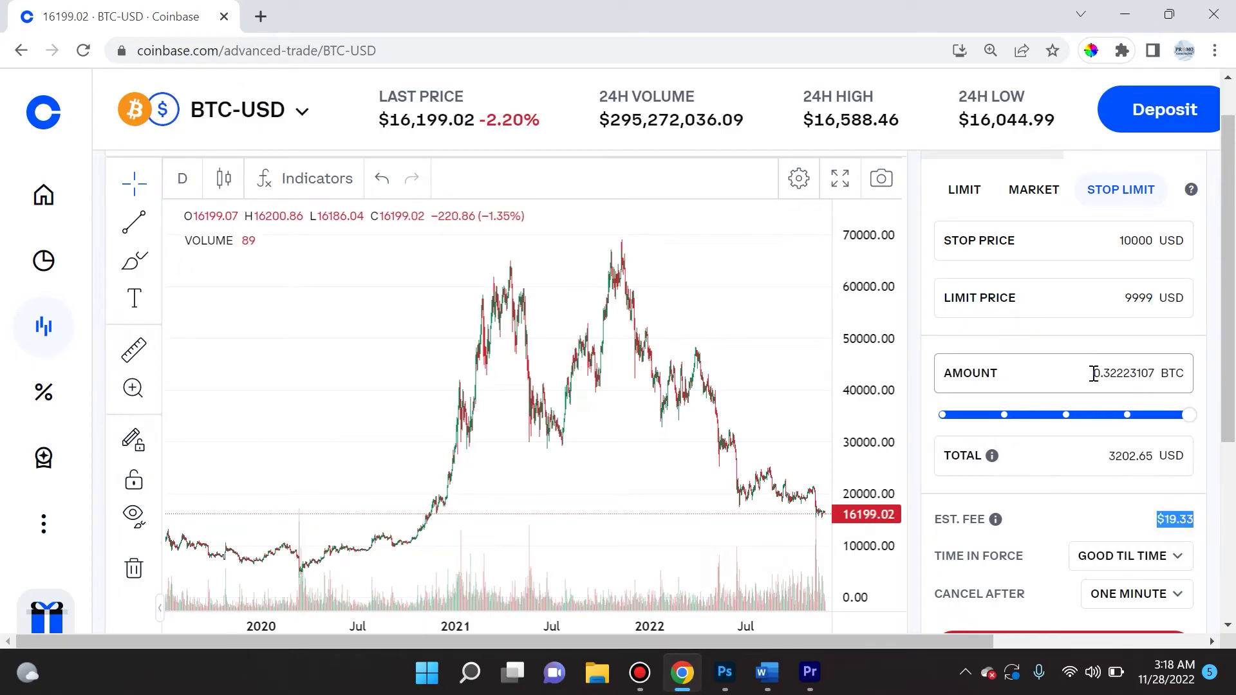
drag(1093, 374, 1178, 373)
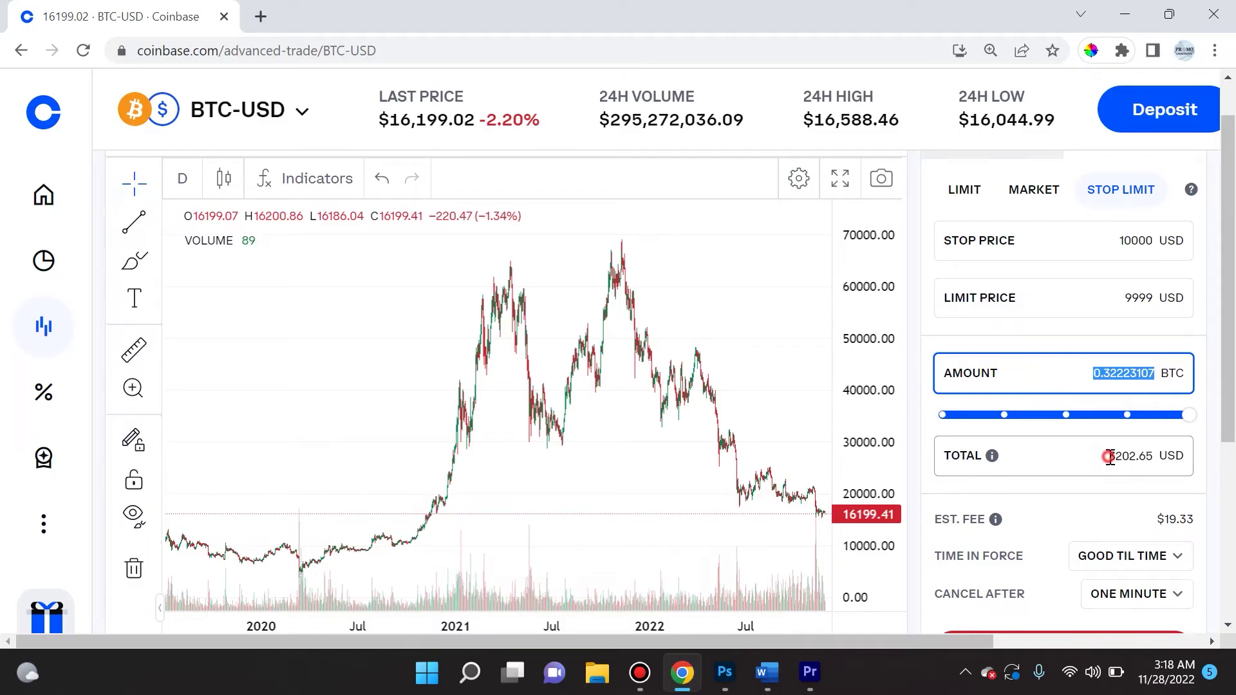
drag(1109, 457, 1208, 461)
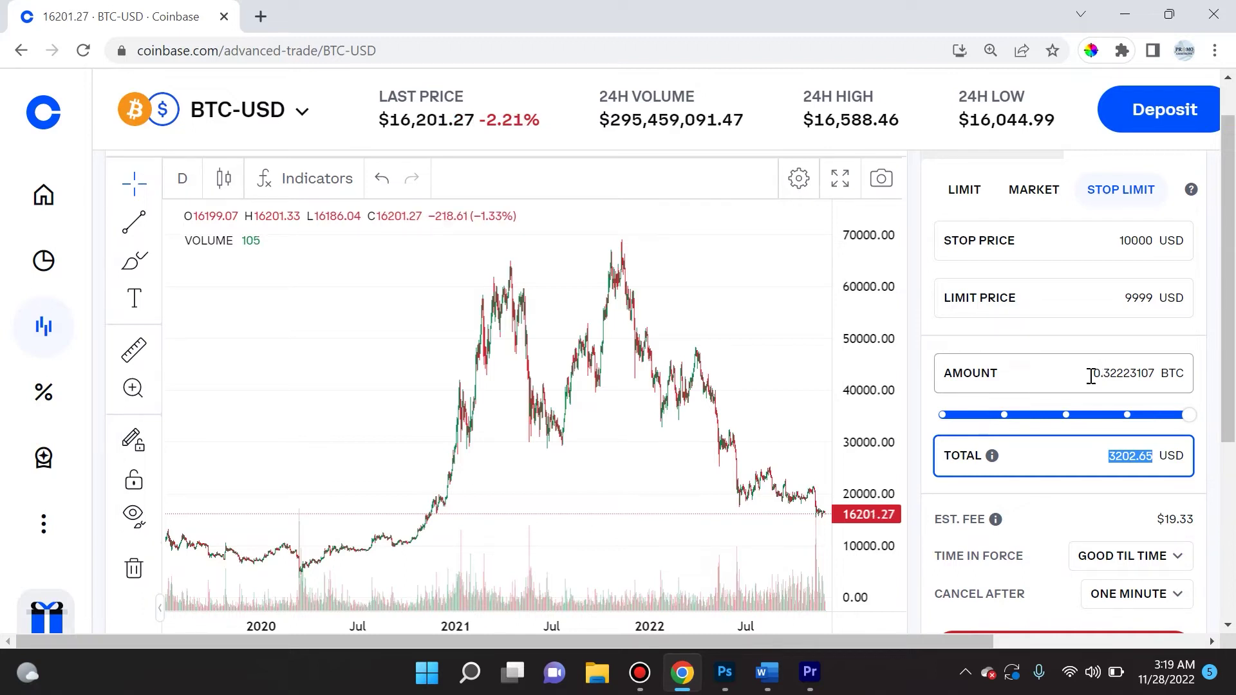
scroll(1141, 242, up, 1)
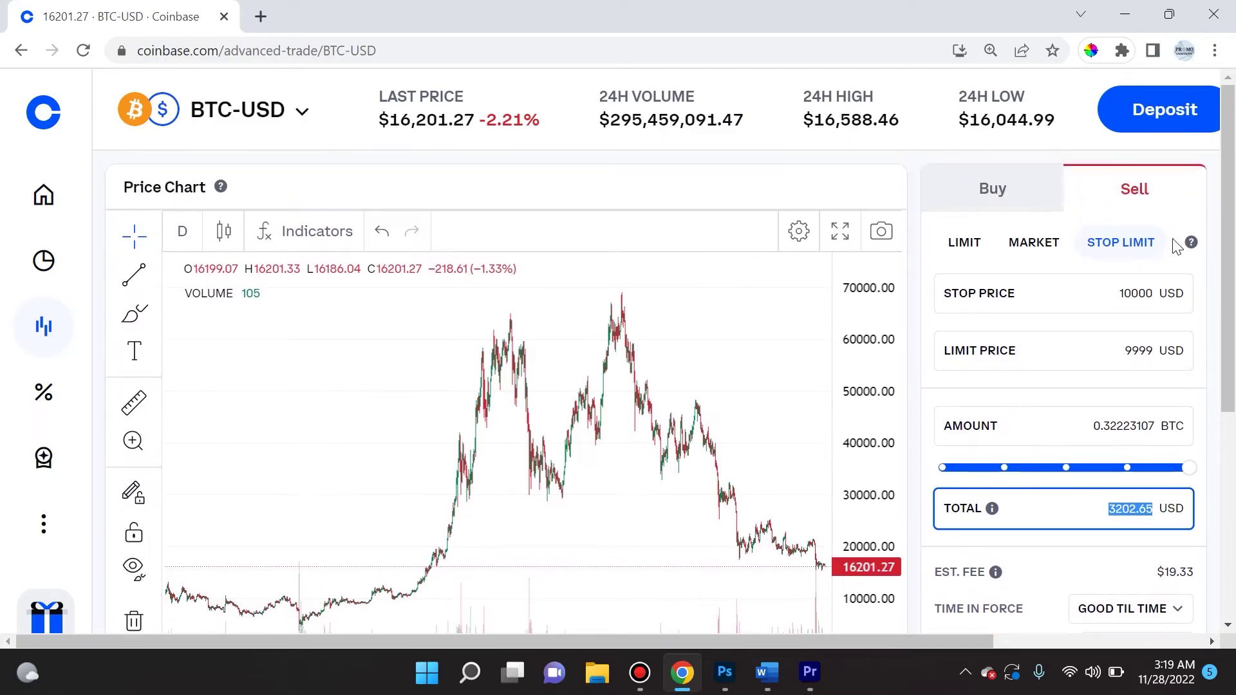
click(999, 192)
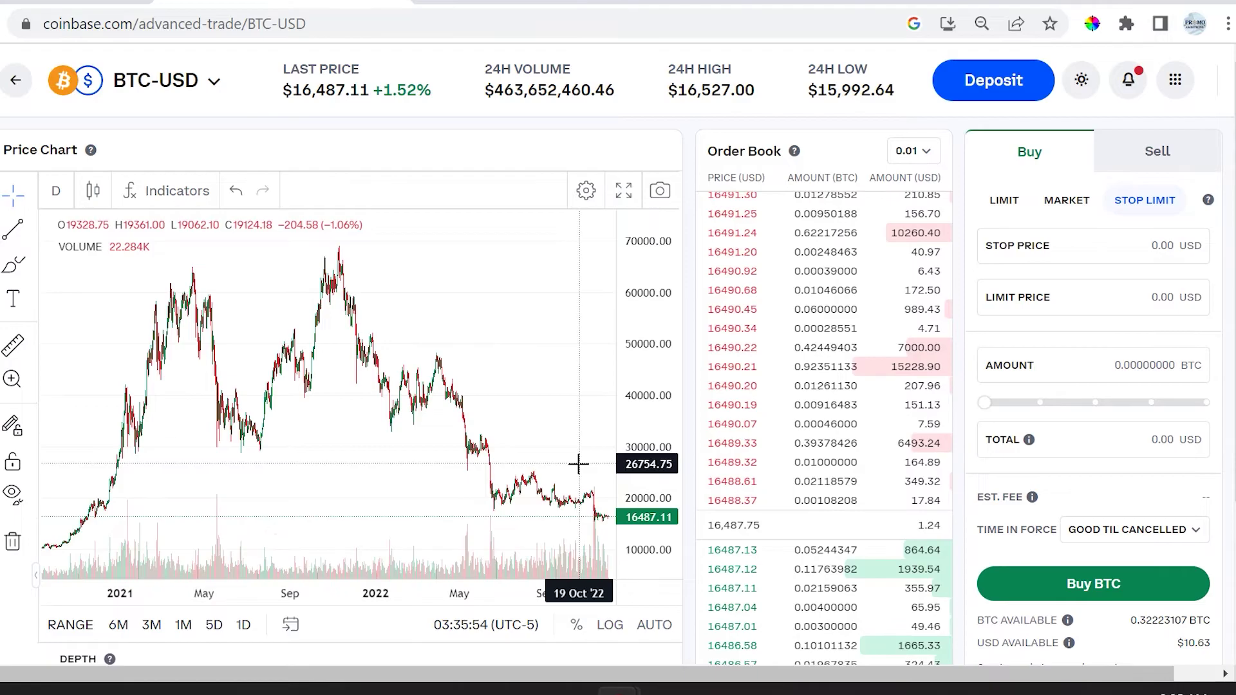
Draw a downward trend line from the Oct '21 peak to late Nov '22 prices.
click(13, 230)
click(331, 245)
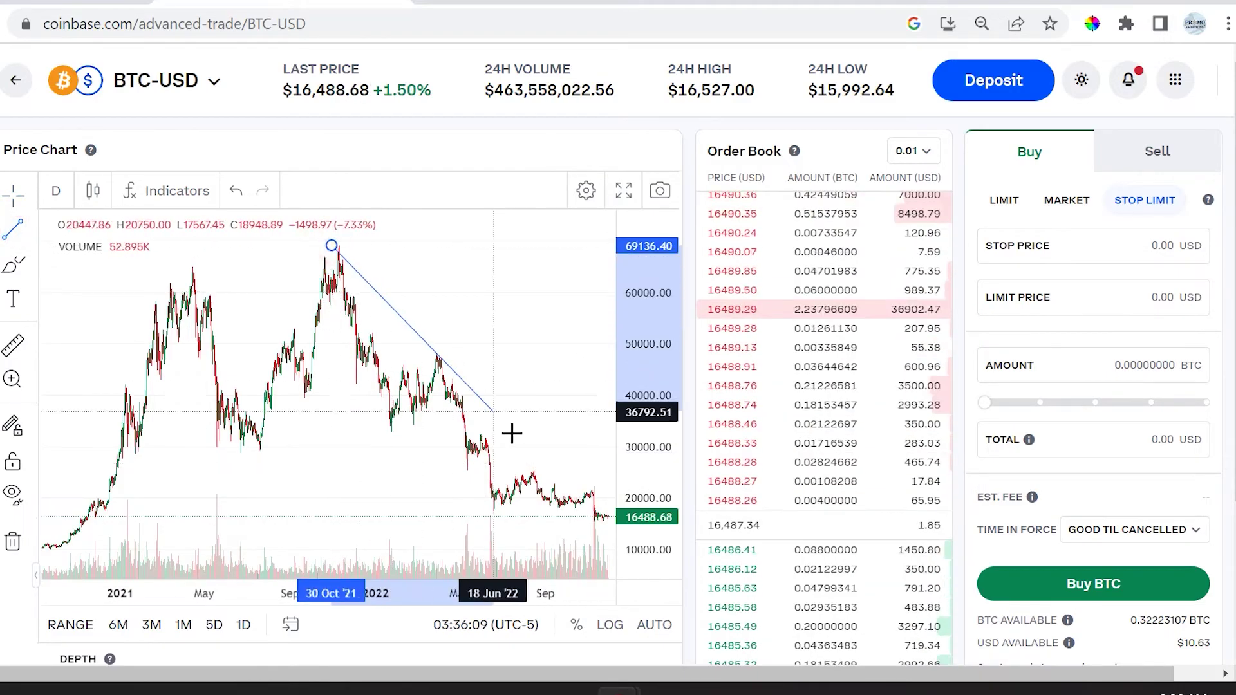
click(609, 504)
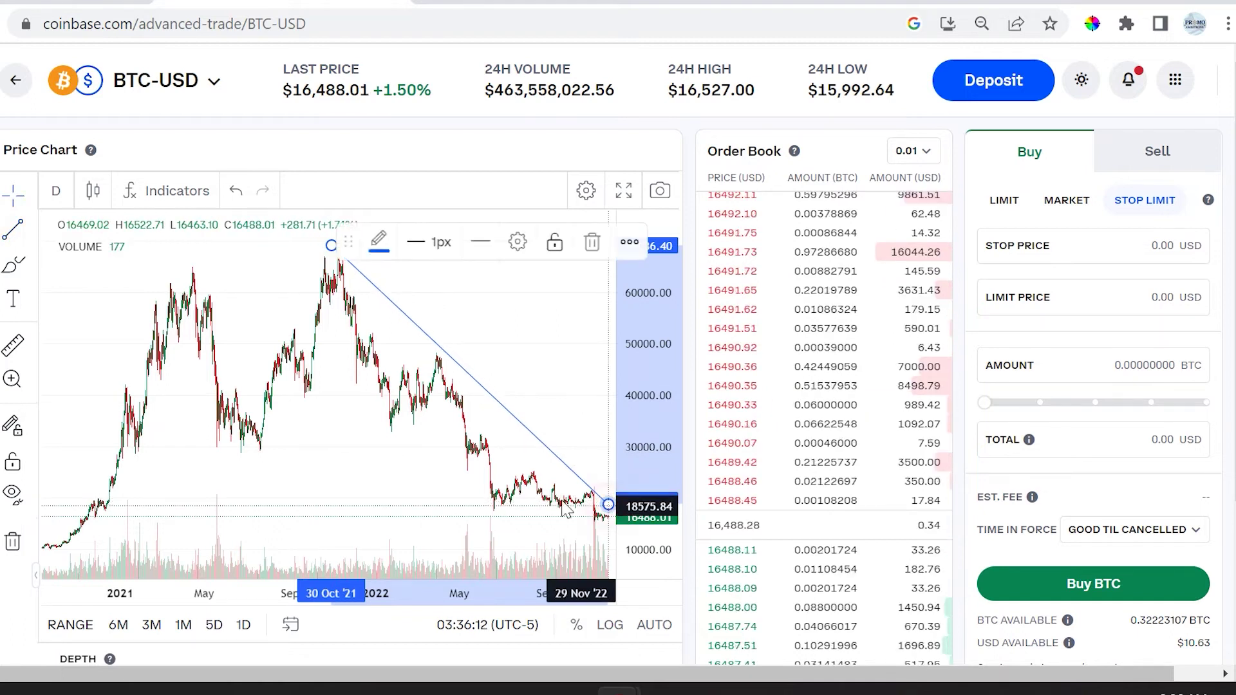
click(101, 444)
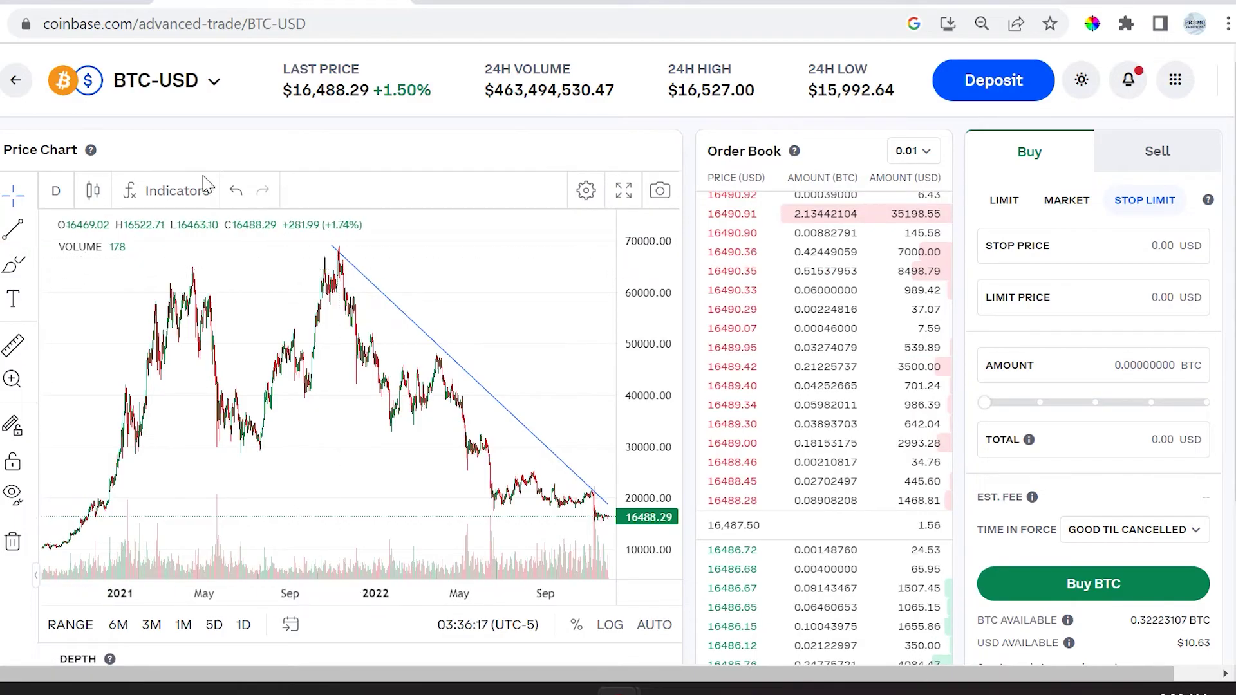
Draw a horizontal resistance line near 31,000 from December 2020 to November 2022.
click(14, 233)
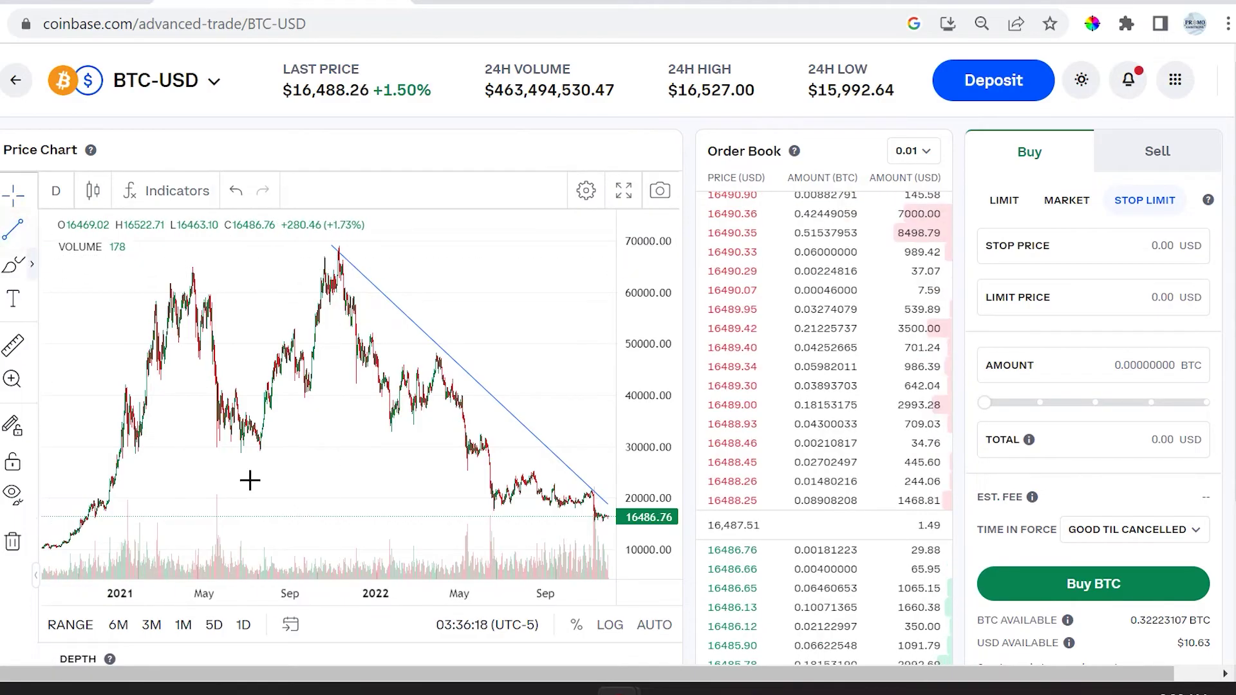
click(100, 440)
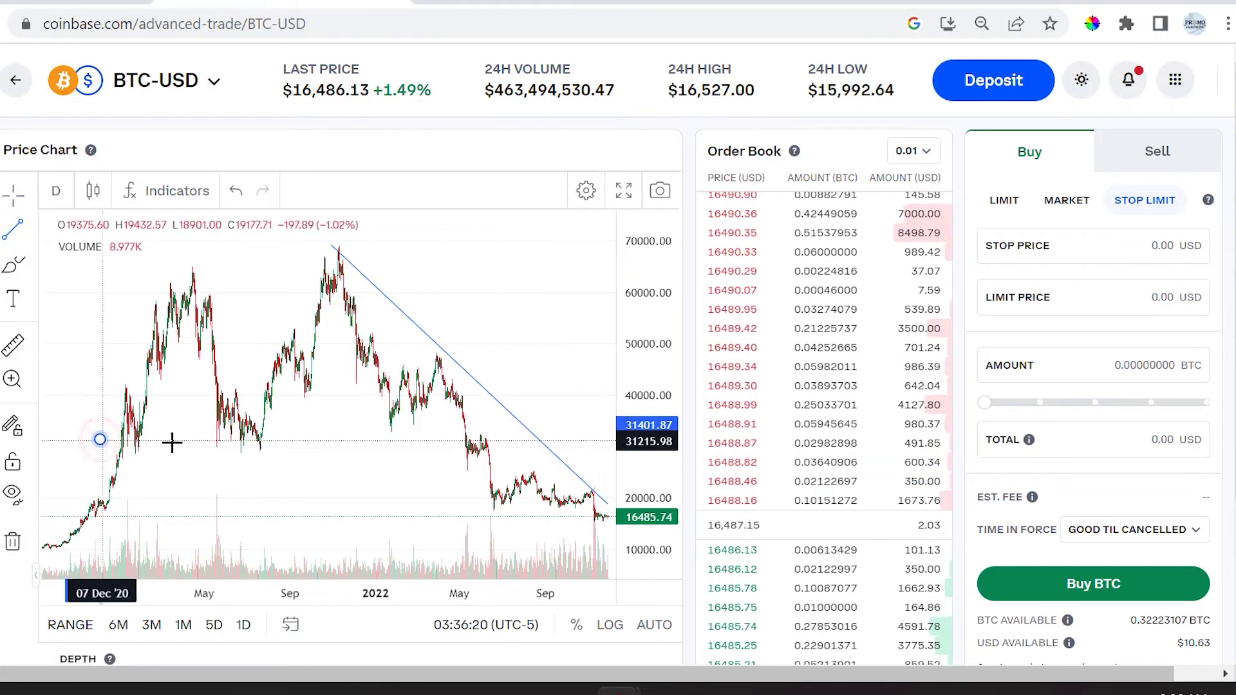
click(588, 442)
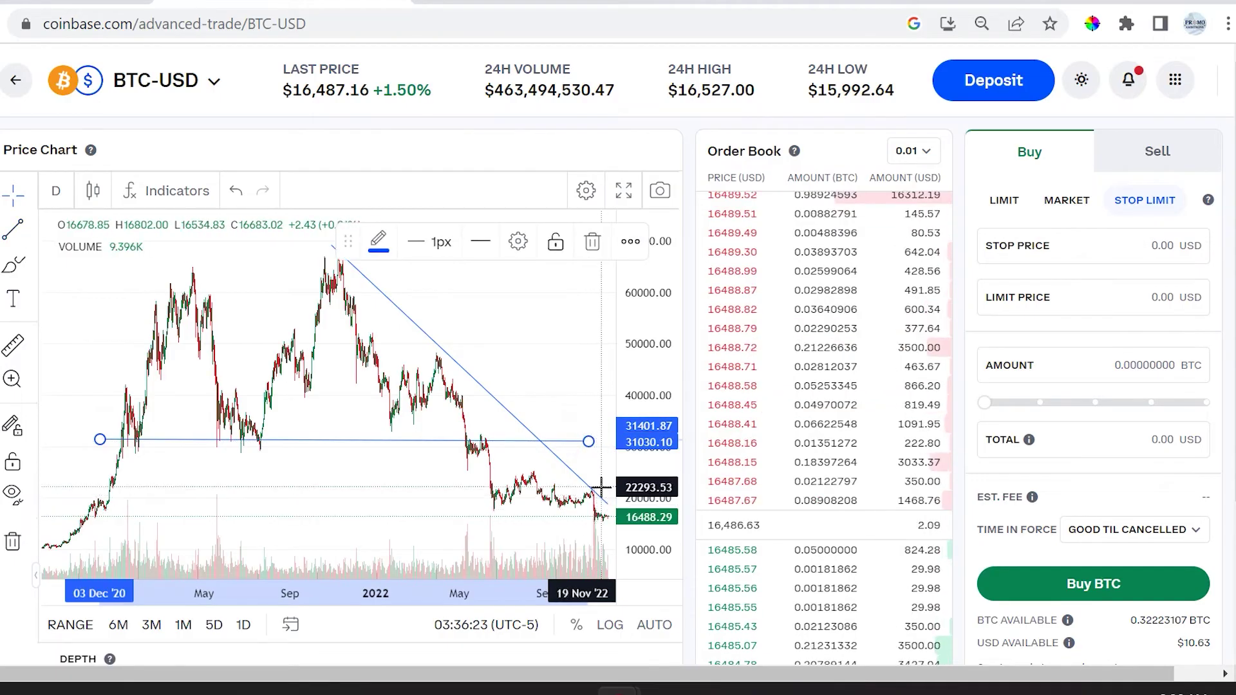
Draw a support line from the latest prices back to May 2021, then reselect the 31,000 line.
click(13, 229)
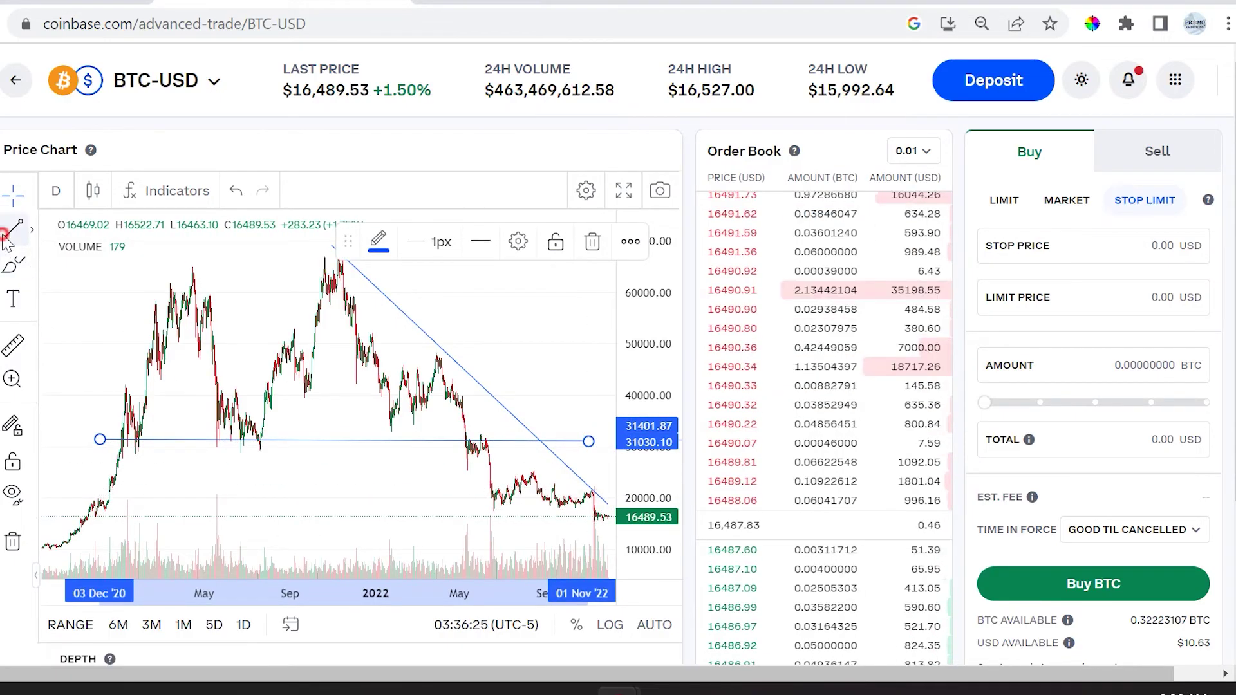
click(604, 494)
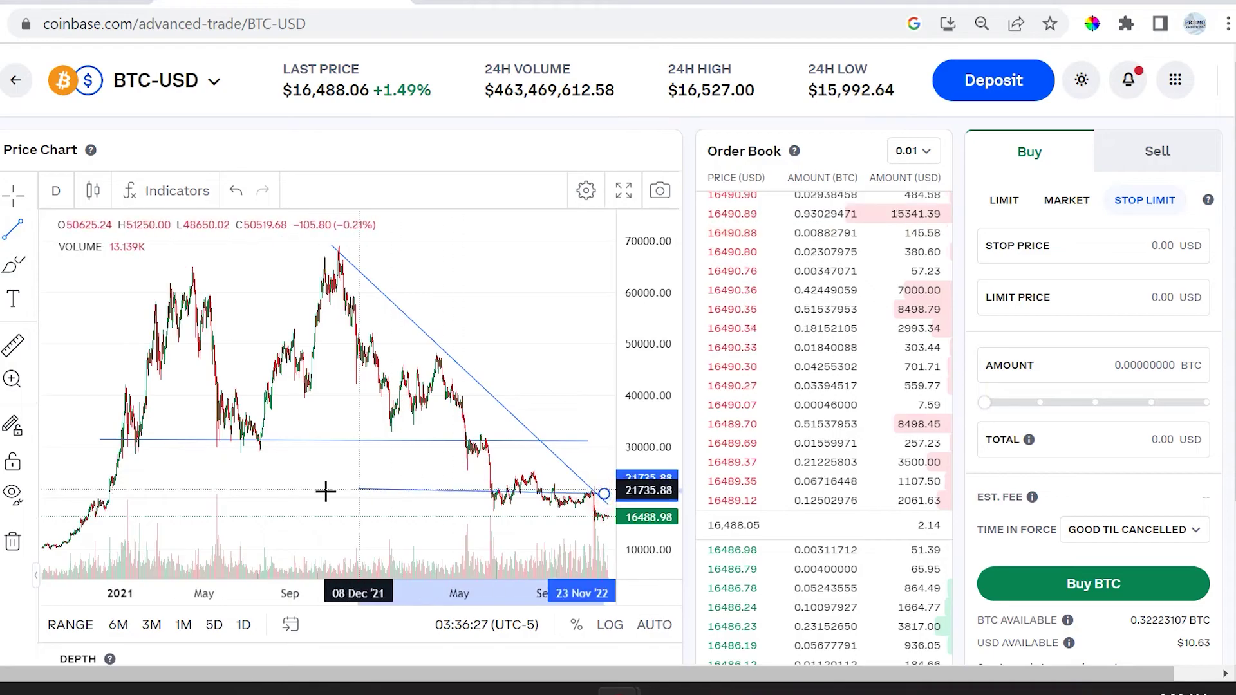
click(222, 497)
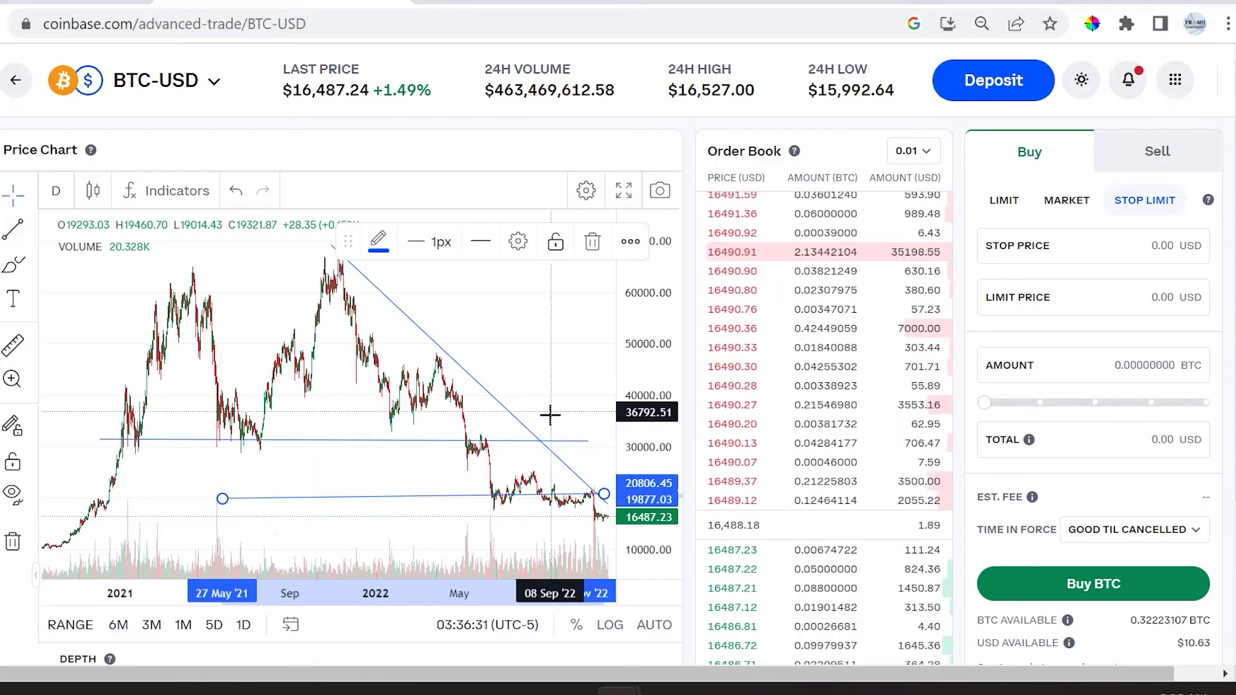
click(522, 441)
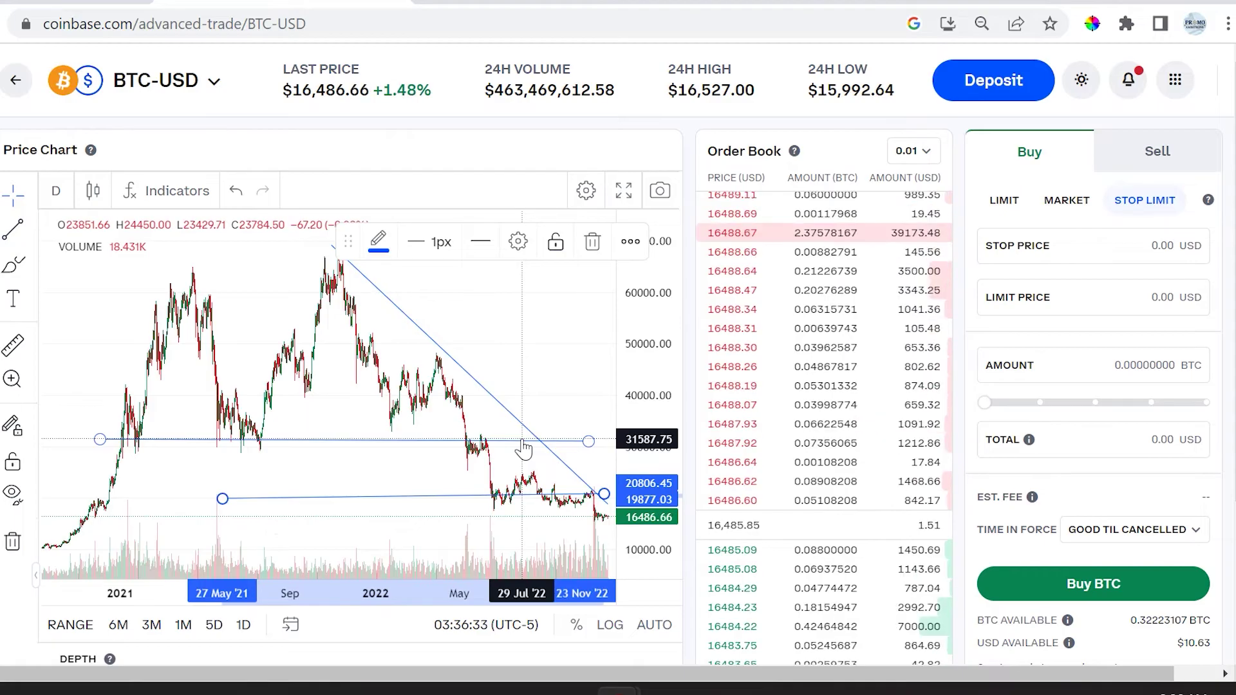
click(571, 513)
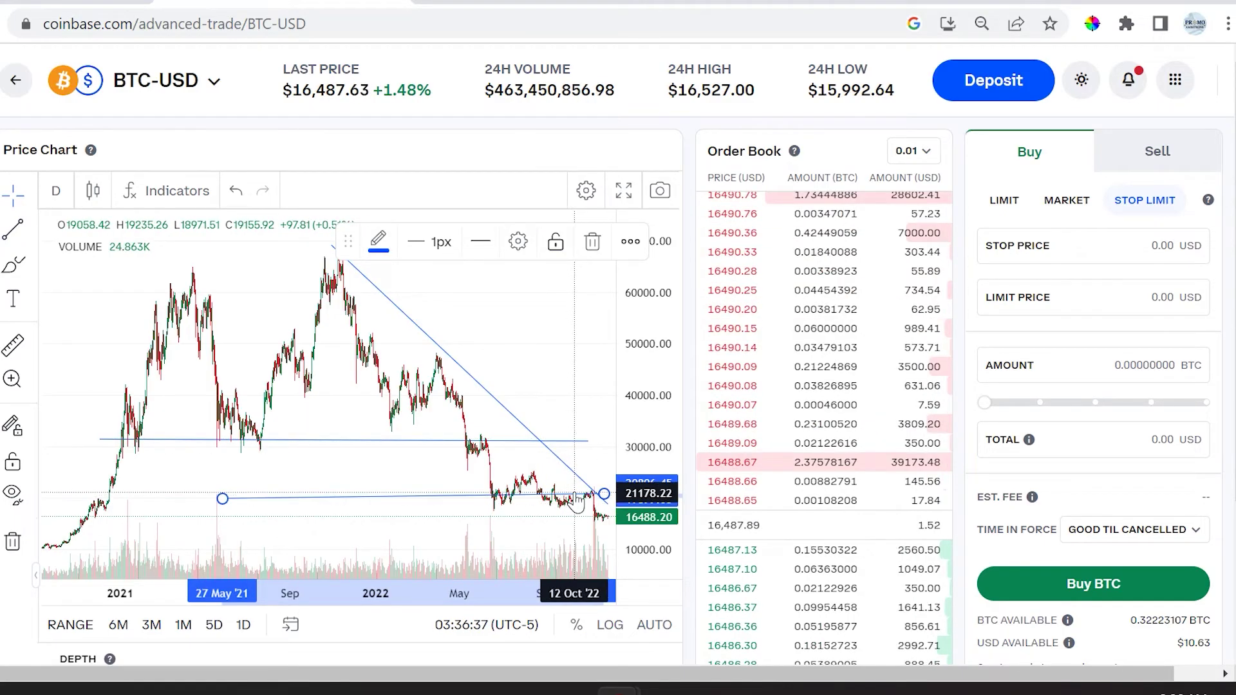
click(486, 441)
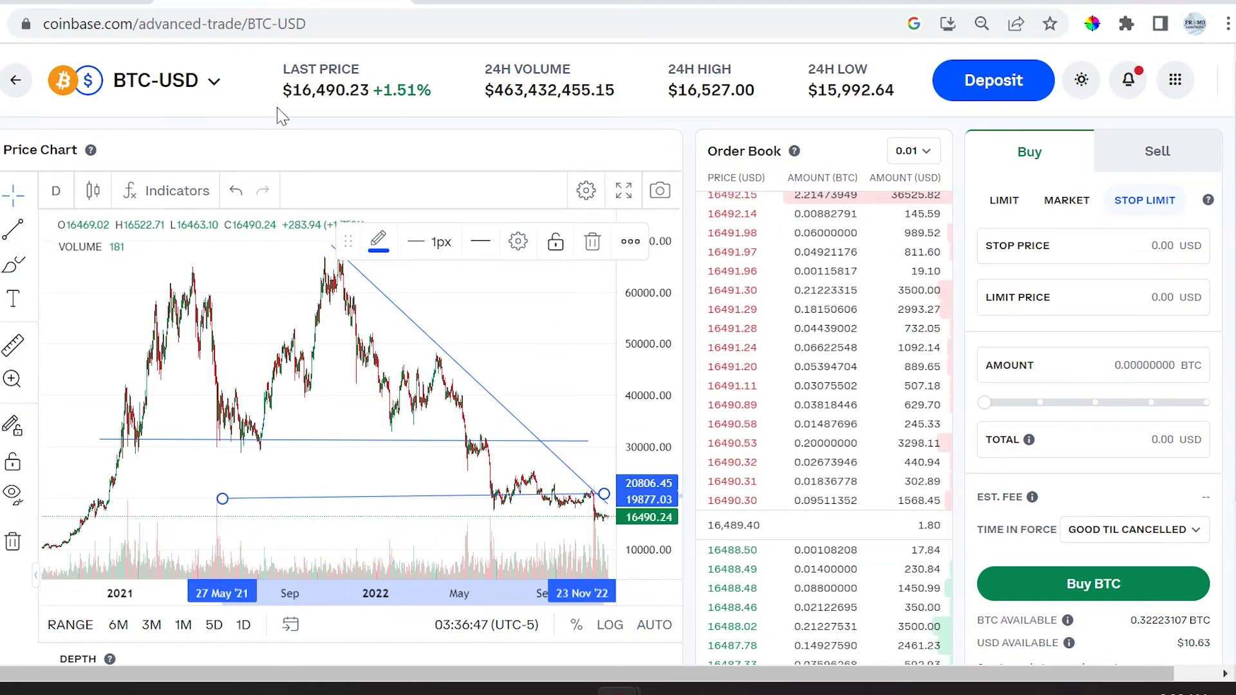
double_click(297, 92)
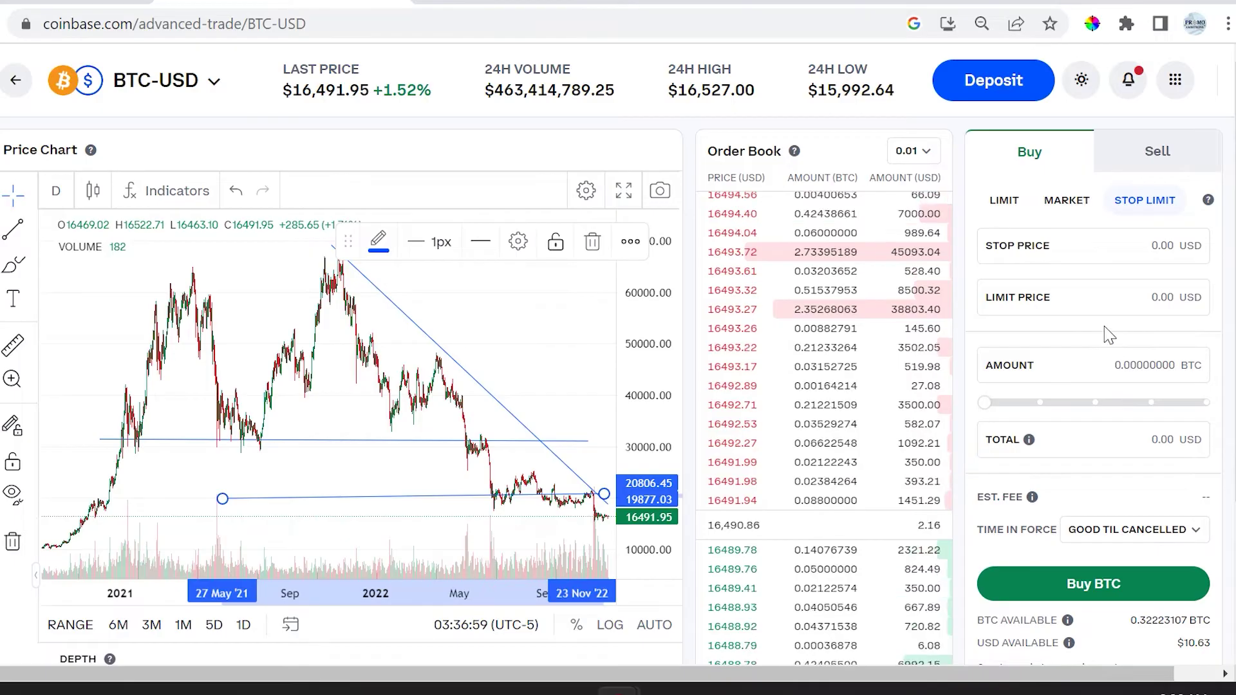
Enter a 20000 USD stop price and a 200001 USD limit price on the buy order.
click(1147, 248)
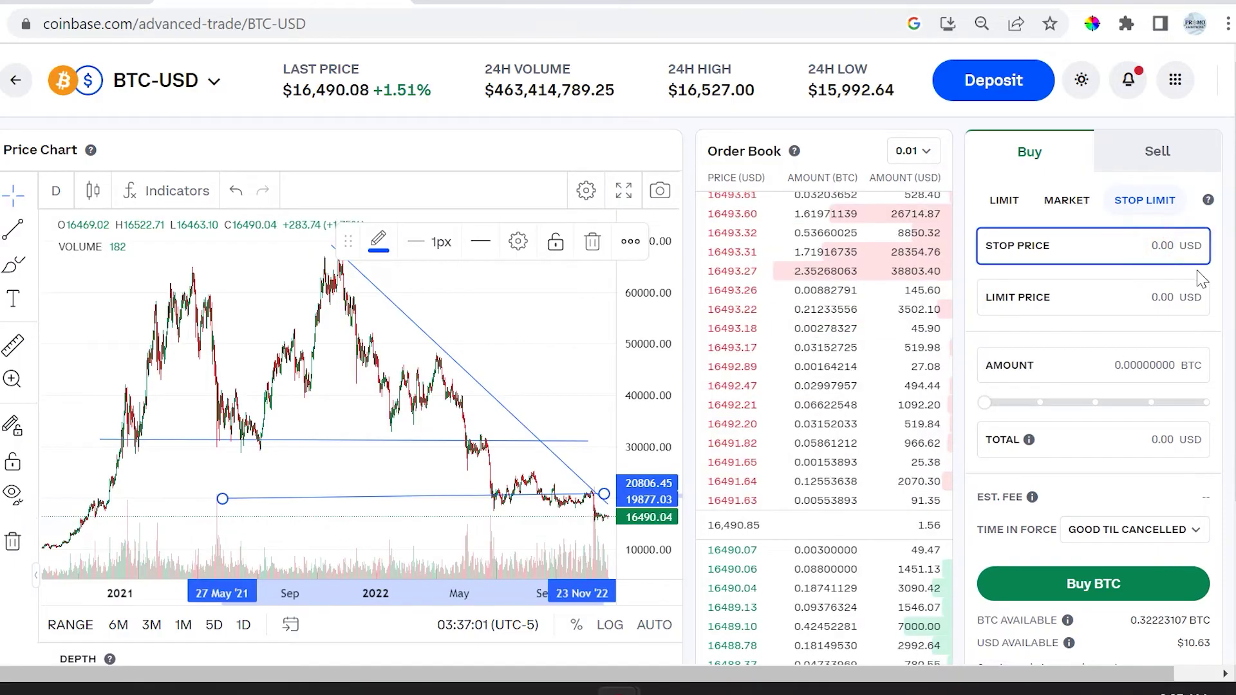
text(20000)
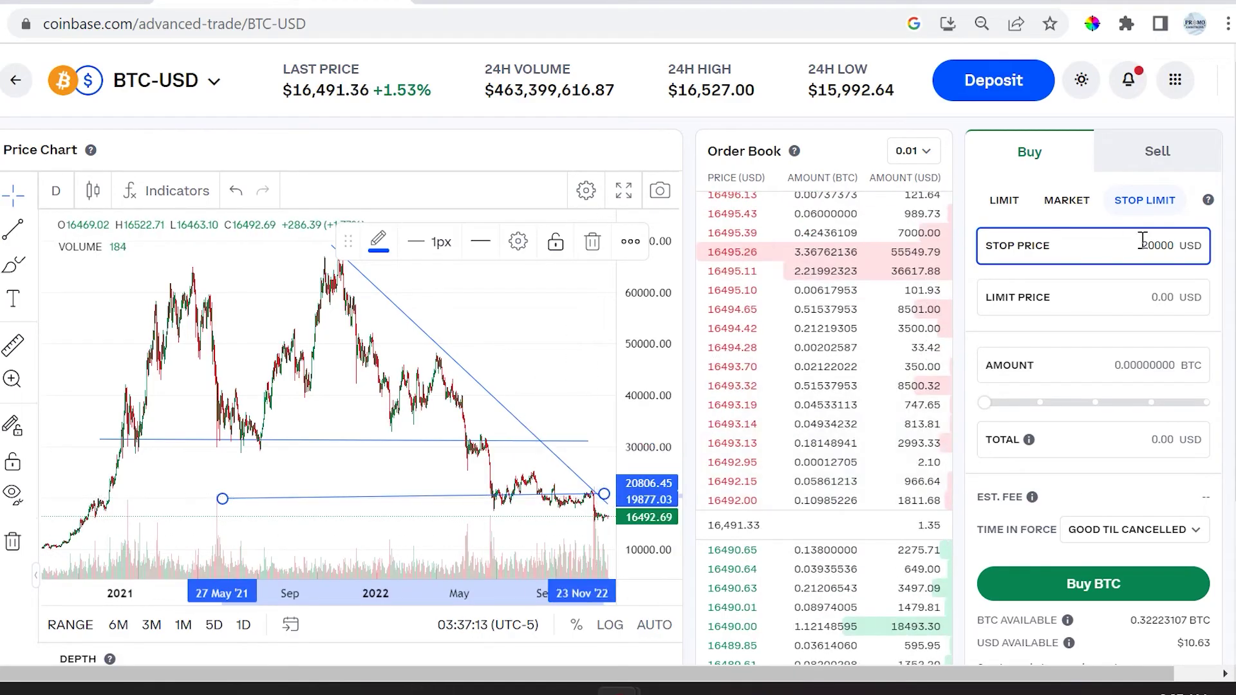
click(1151, 298)
text(20000)
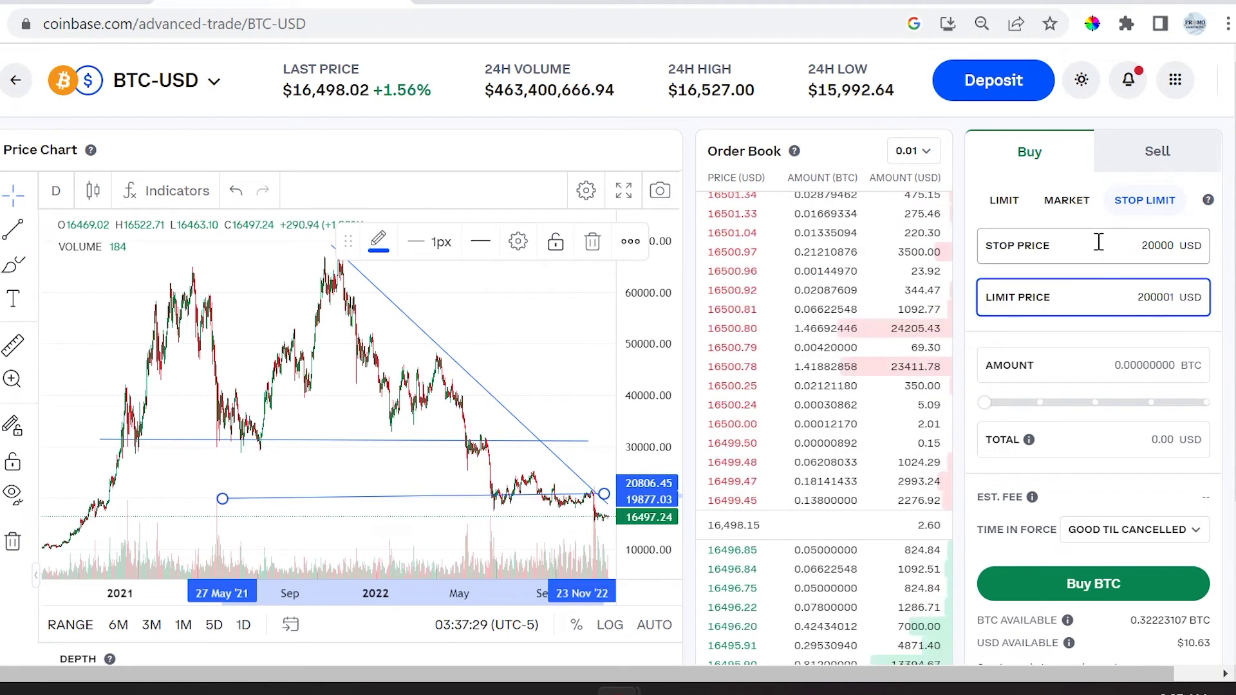
text(1)
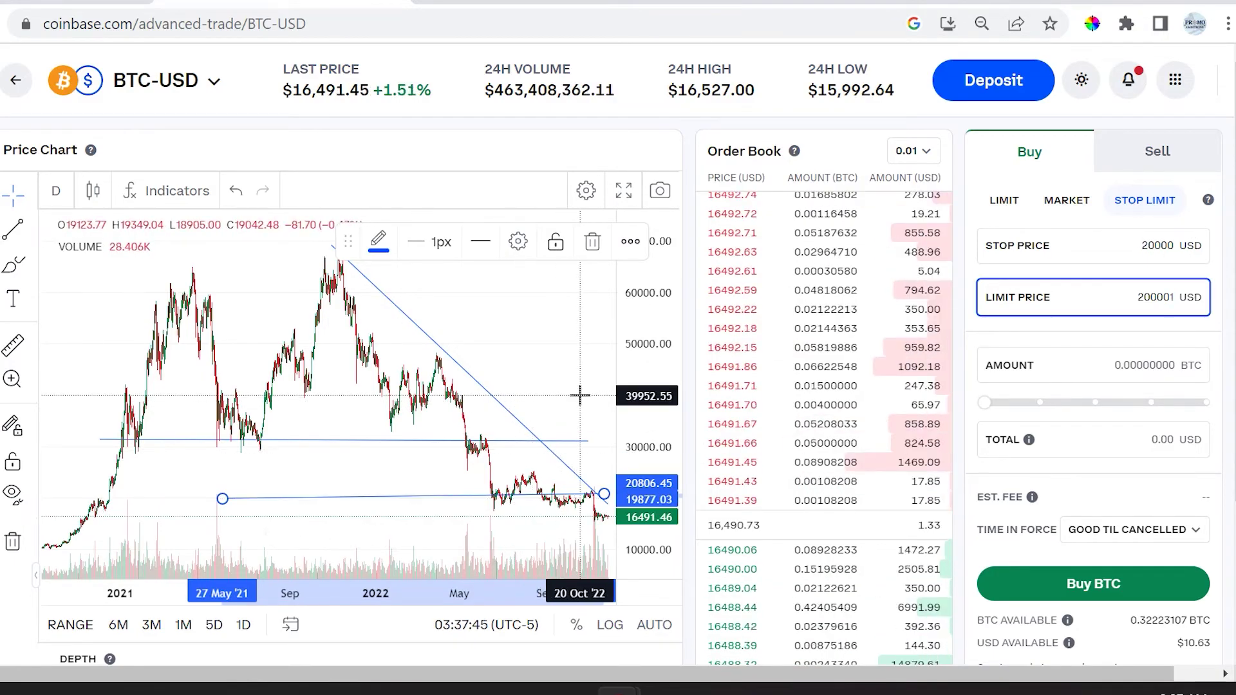
Delete the extra trailing 1 so the limit price reads 20000 USD.
text(1)
key(BackSpace)
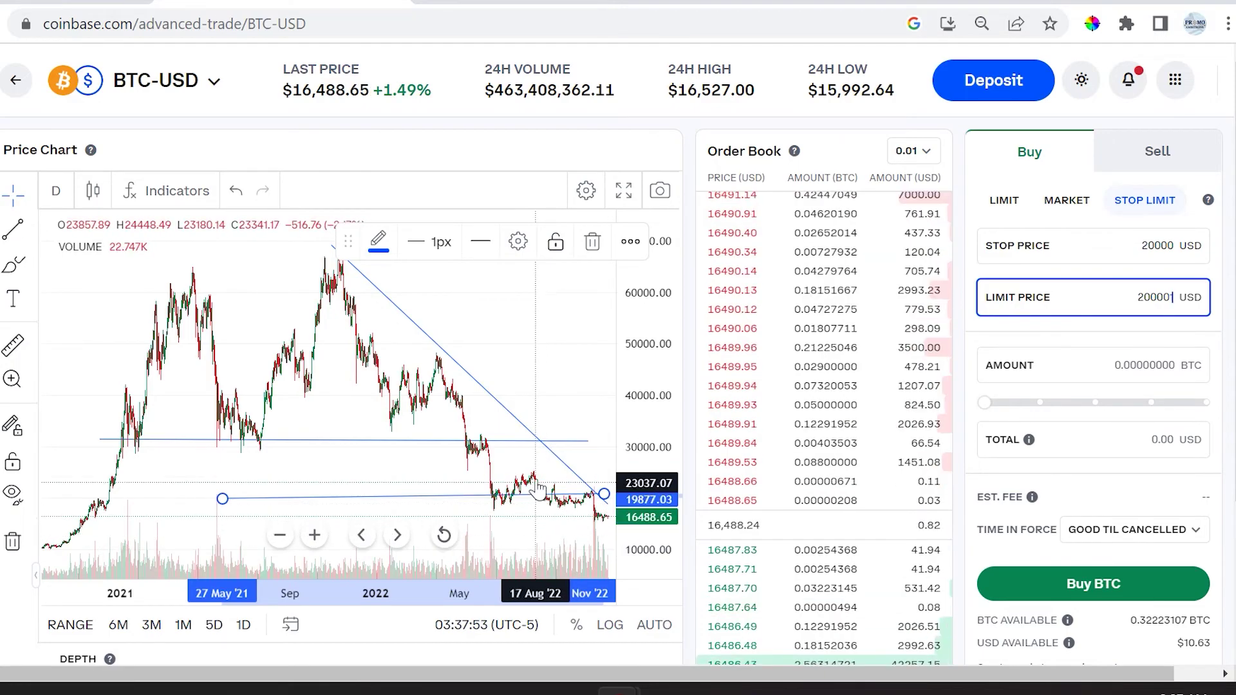
key(BackSpace)
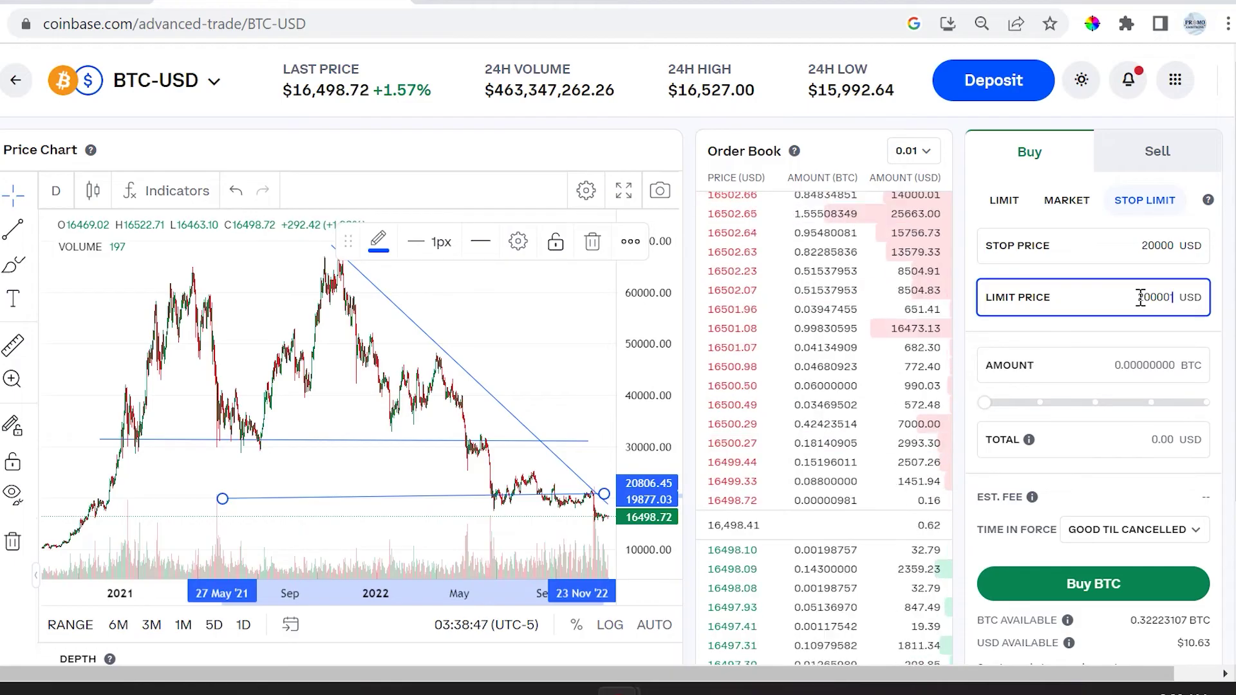
text(1)
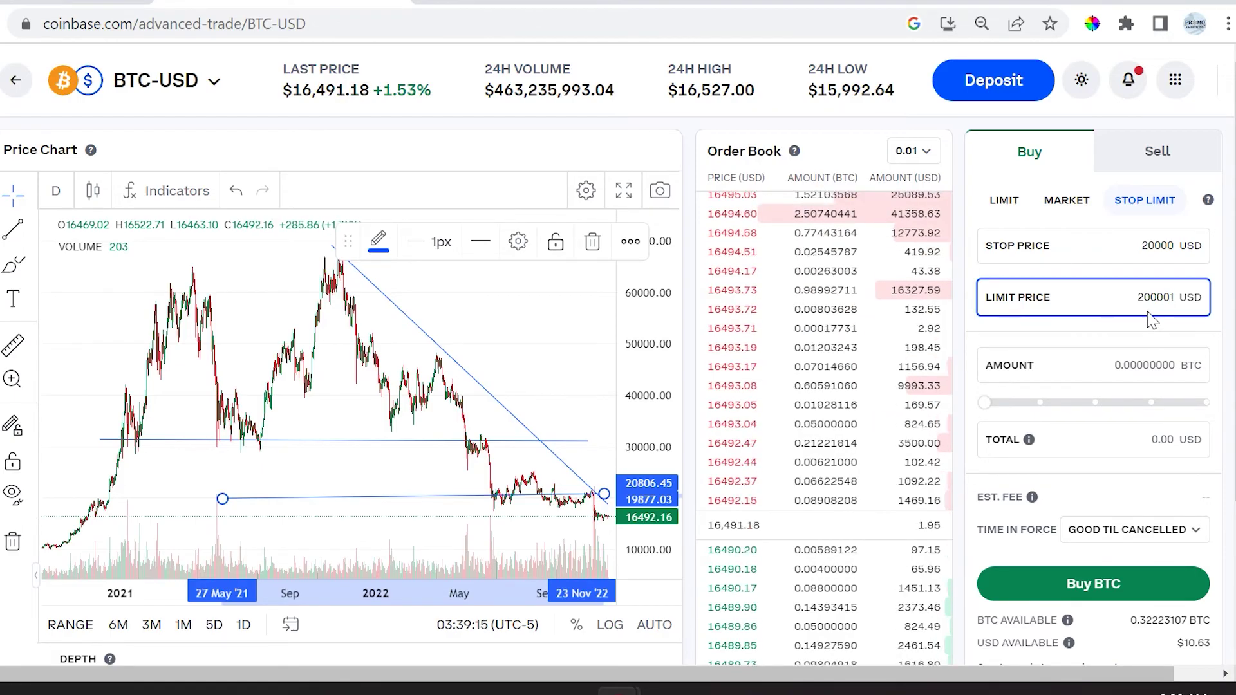
text(1)
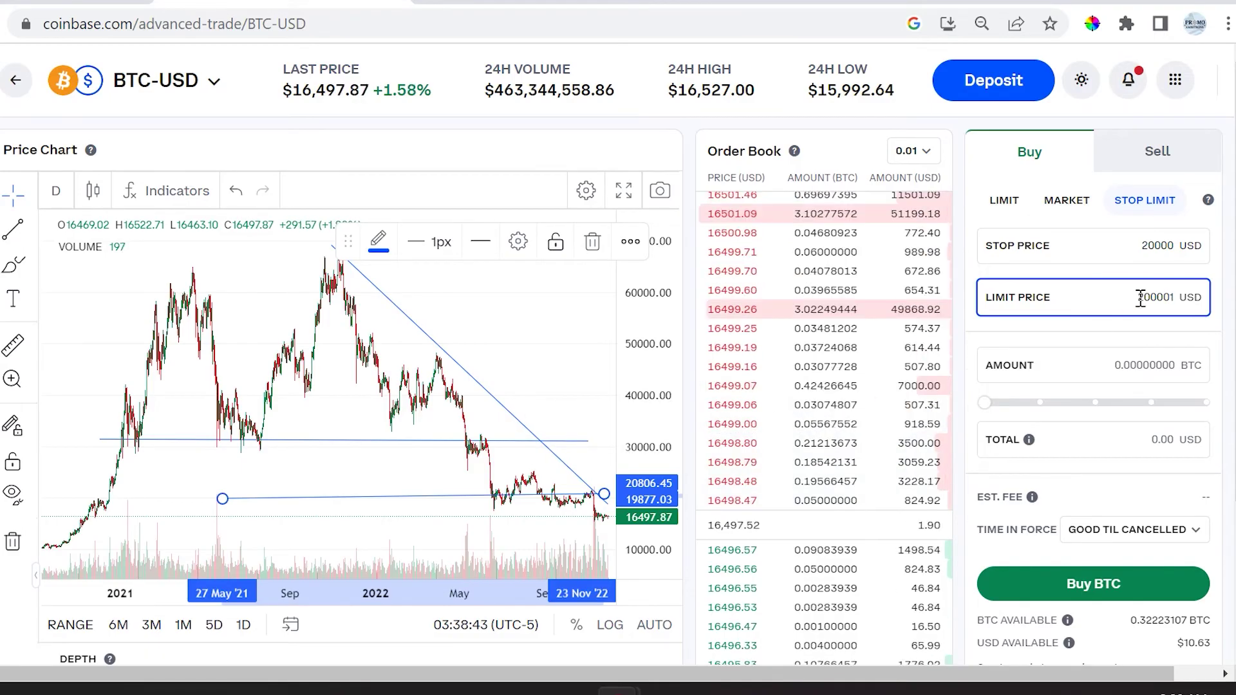
key(BackSpace)
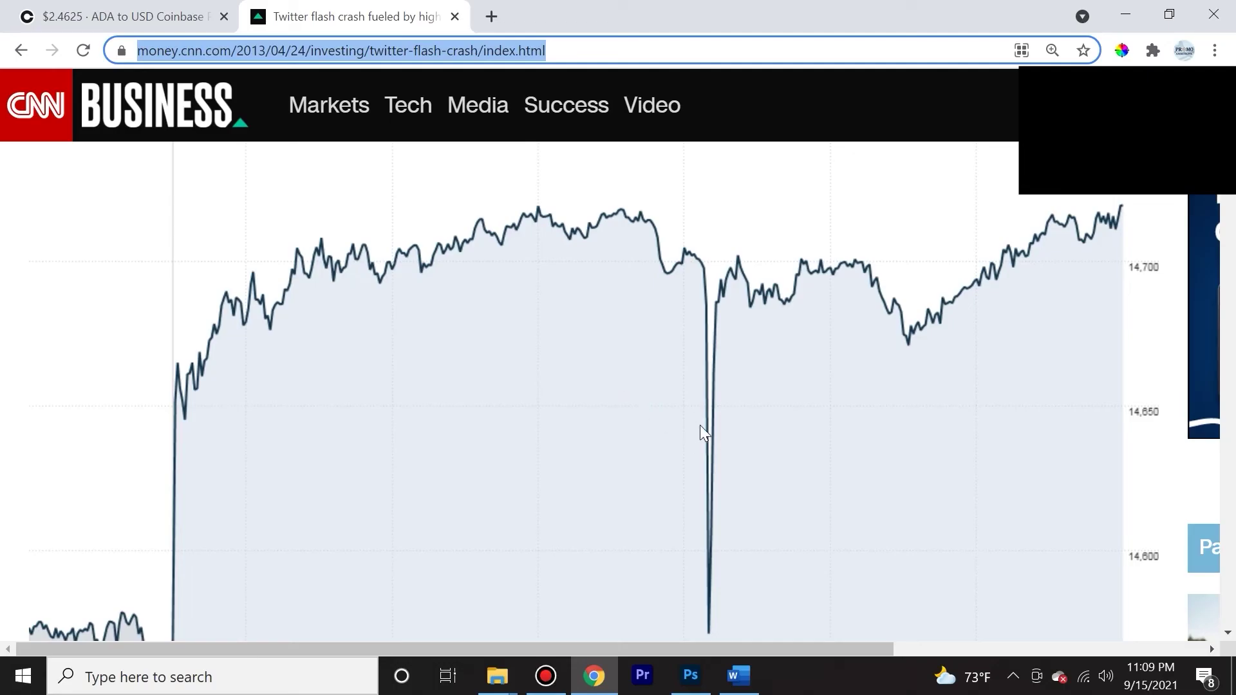
scroll(624, 386, down, 1)
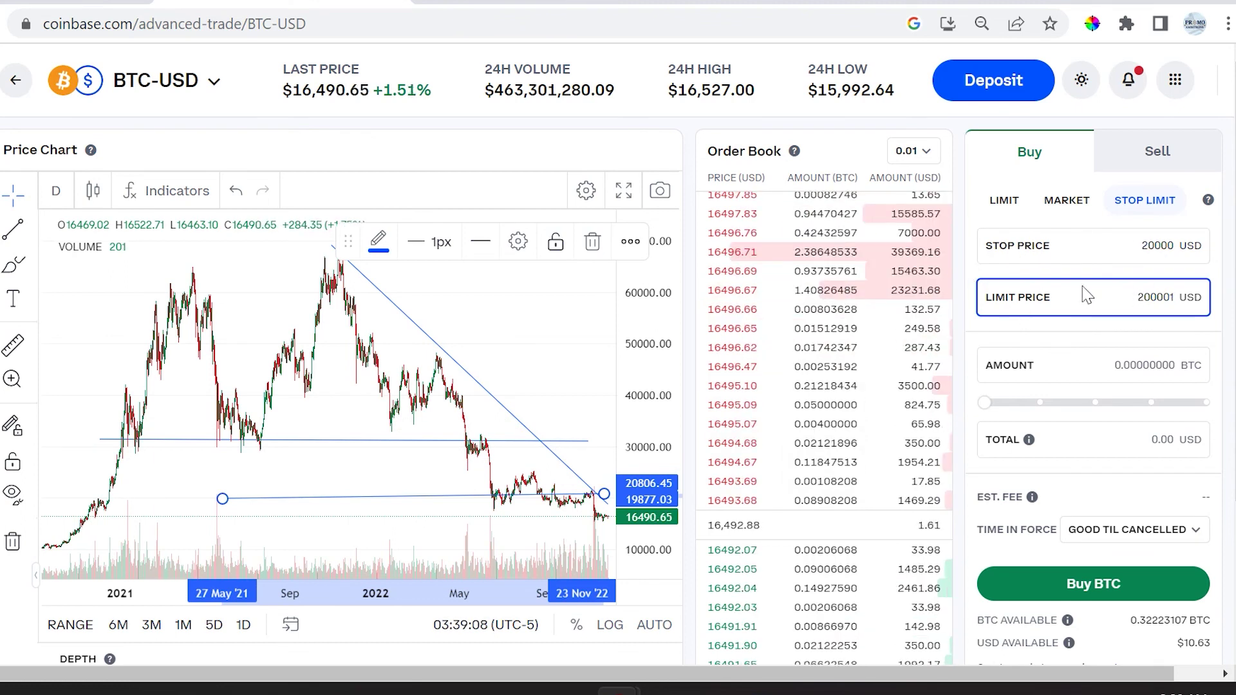
Retype the trailing 1 so the limit price reads 200001 USD again.
text(1)
key(BackSpace)
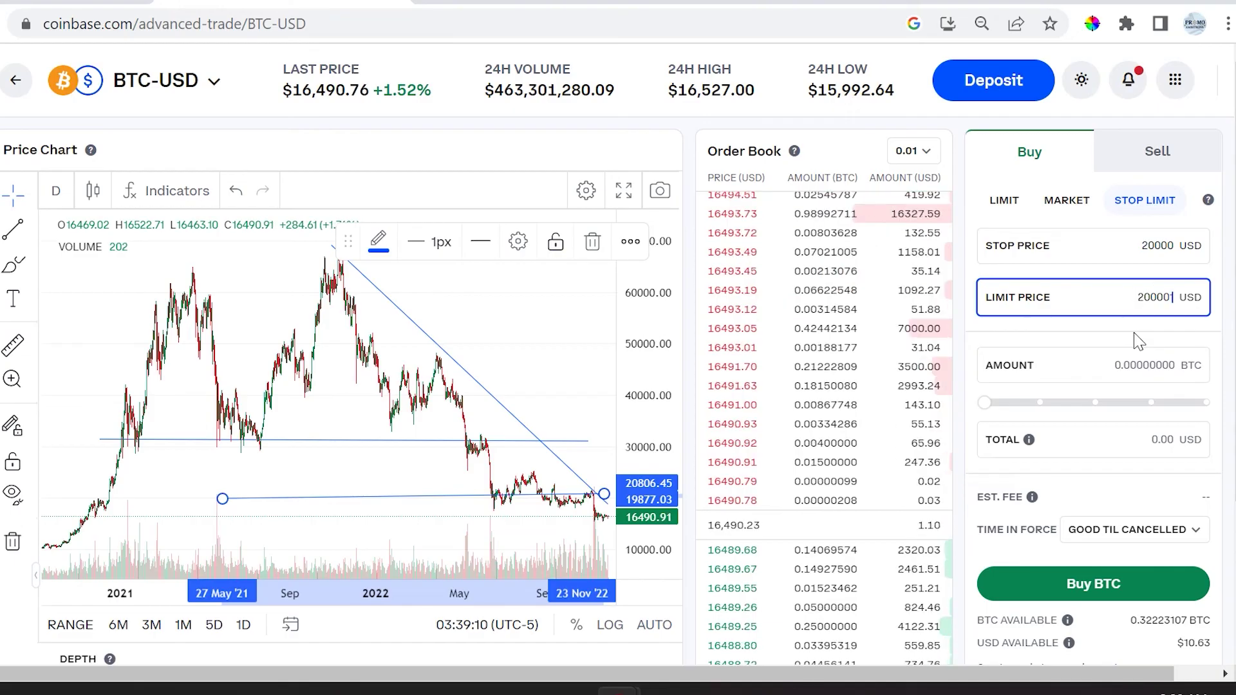
text(1)
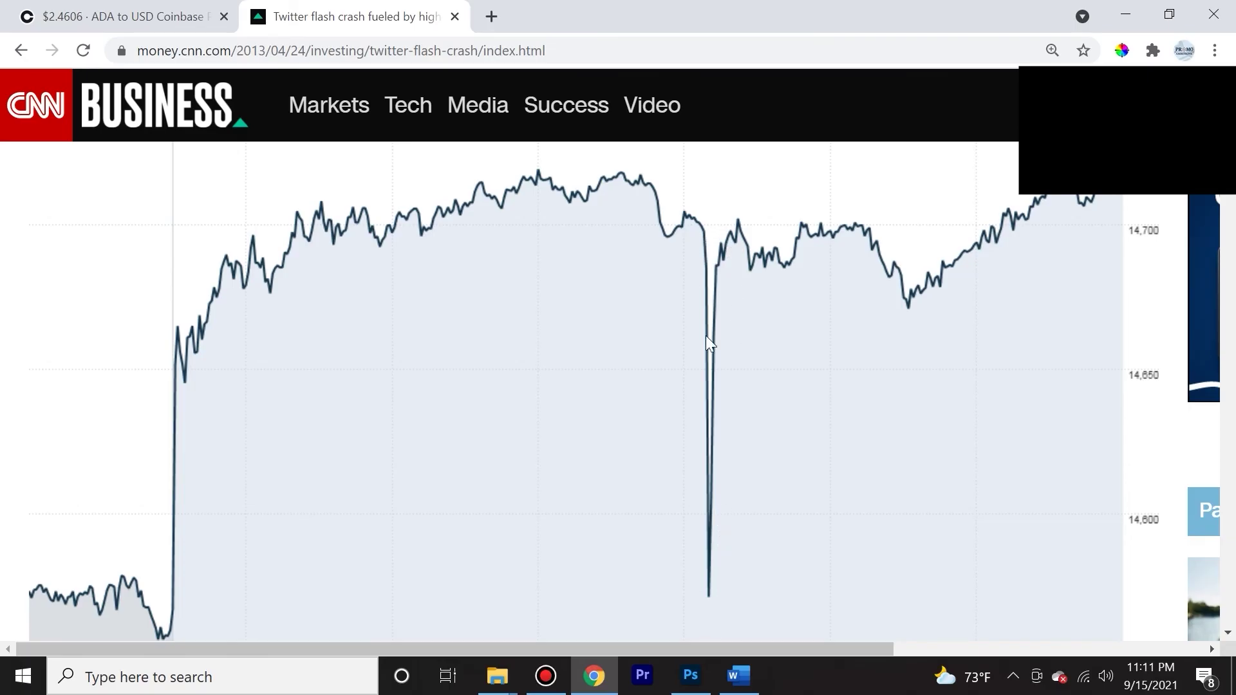
click(713, 518)
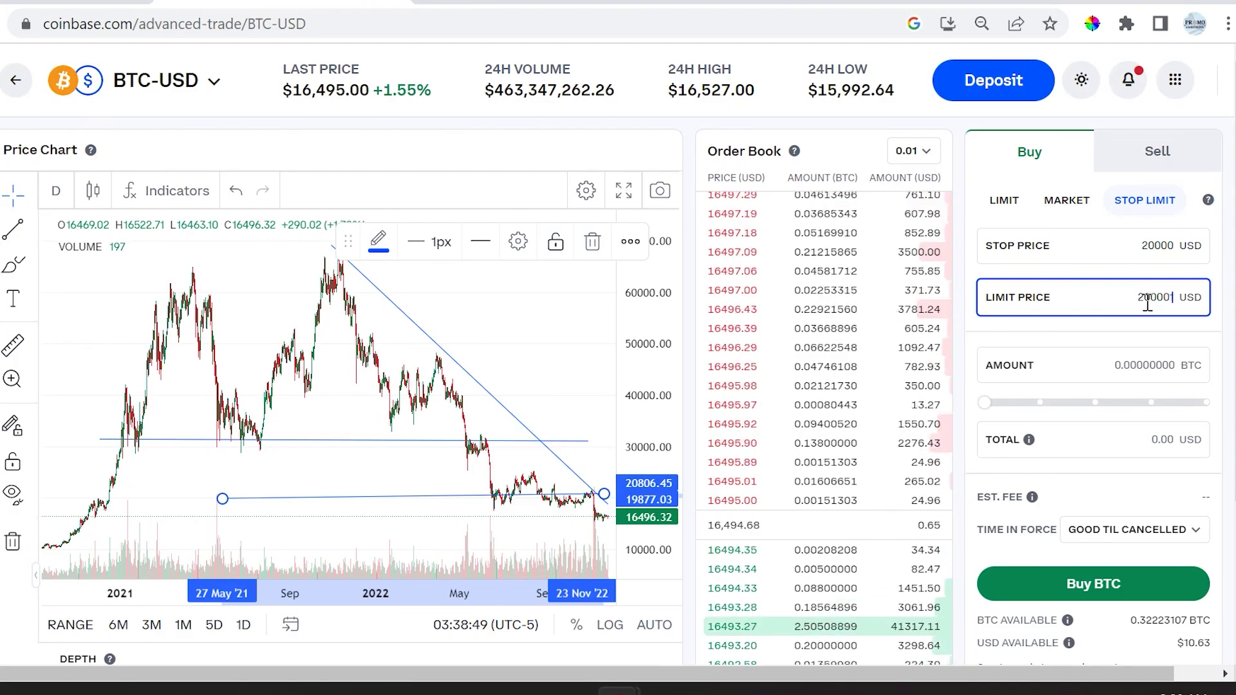
mouse_move(736, 469)
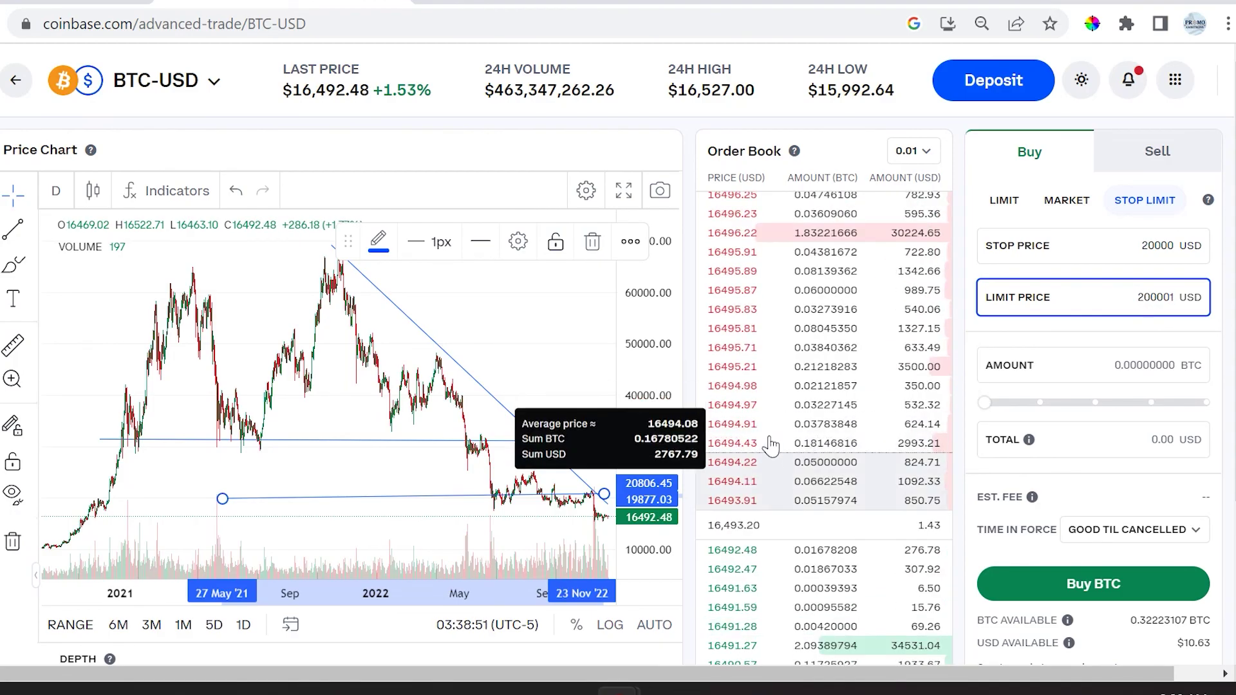